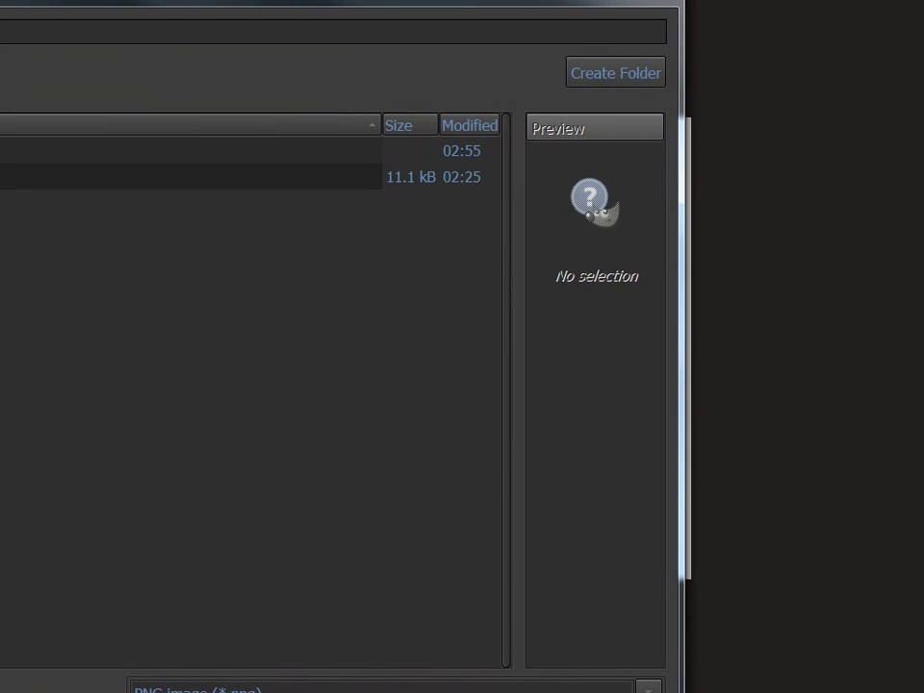
# In the Convert to folder, rename Untitled.png to Haven.png and export it.
pyautogui.doubleClick(192, 150)
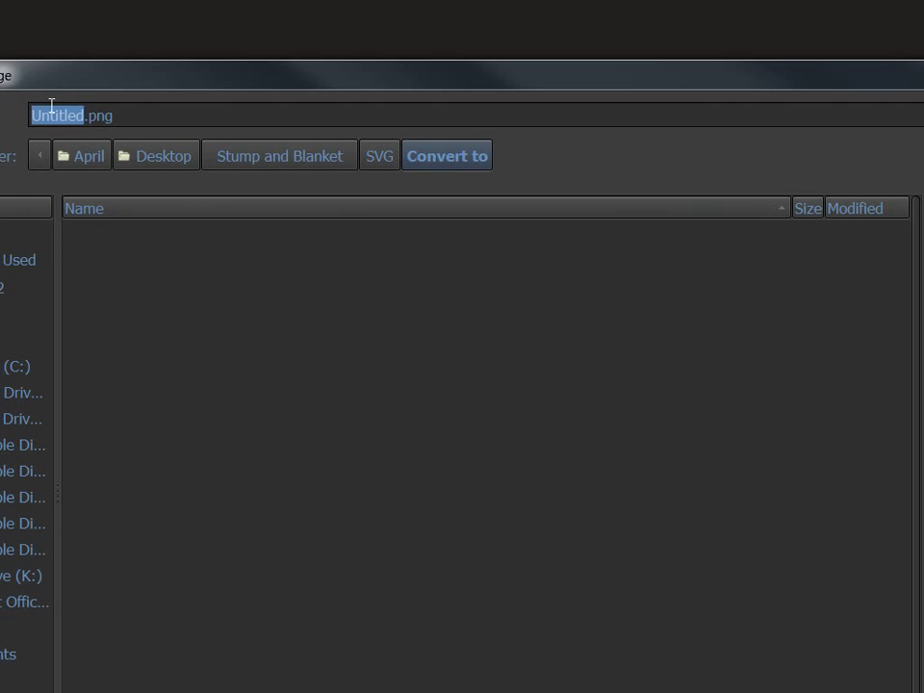
pyautogui.doubleClick(74, 116)
pyautogui.click(74, 116)
pyautogui.press('BackSpace')
pyautogui.press('BackSpace')
pyautogui.press('BackSpace')
pyautogui.press('BackSpace')
pyautogui.press('BackSpace')
pyautogui.press('BackSpace')
pyautogui.press('BackSpace')
pyautogui.press('Delete')
pyautogui.write('Haven')
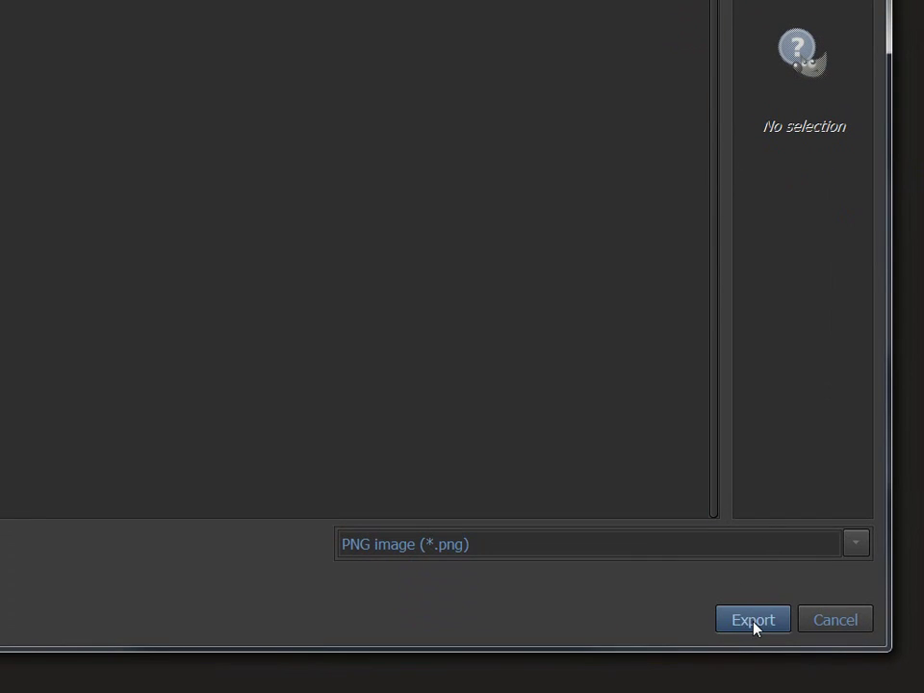
pyautogui.click(753, 621)
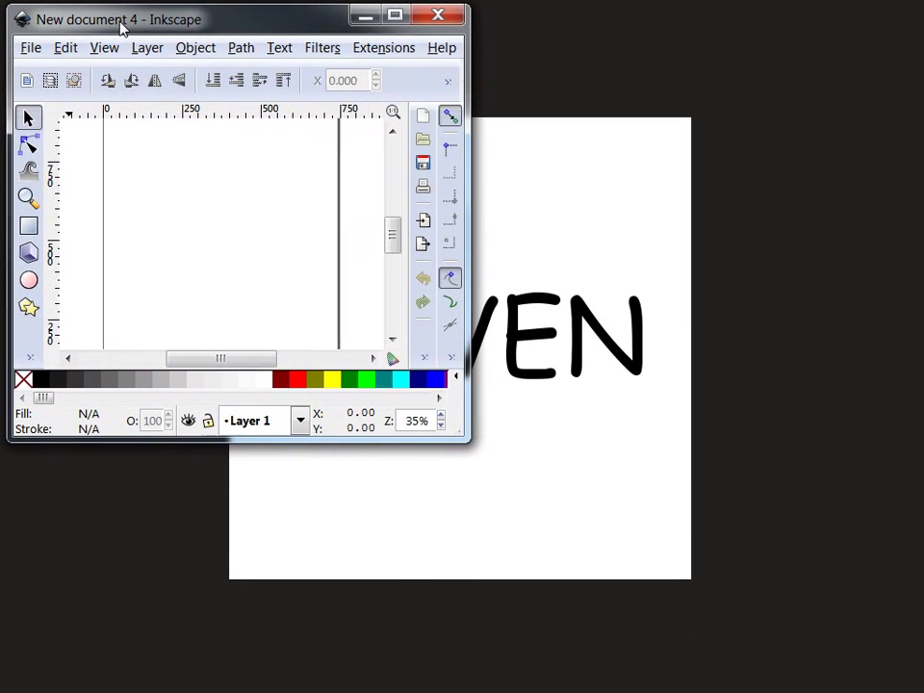
# Enlarge the Inkscape window and open Haven to svg.png via File > Open.
pyautogui.moveTo(462, 435); pyautogui.dragTo(907, 679)
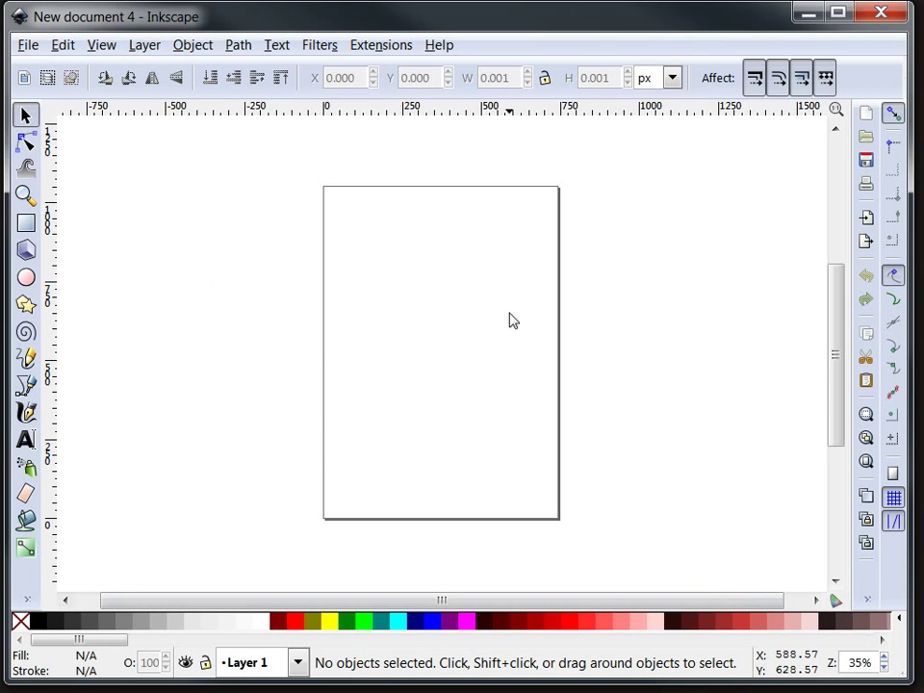
pyautogui.click(29, 45)
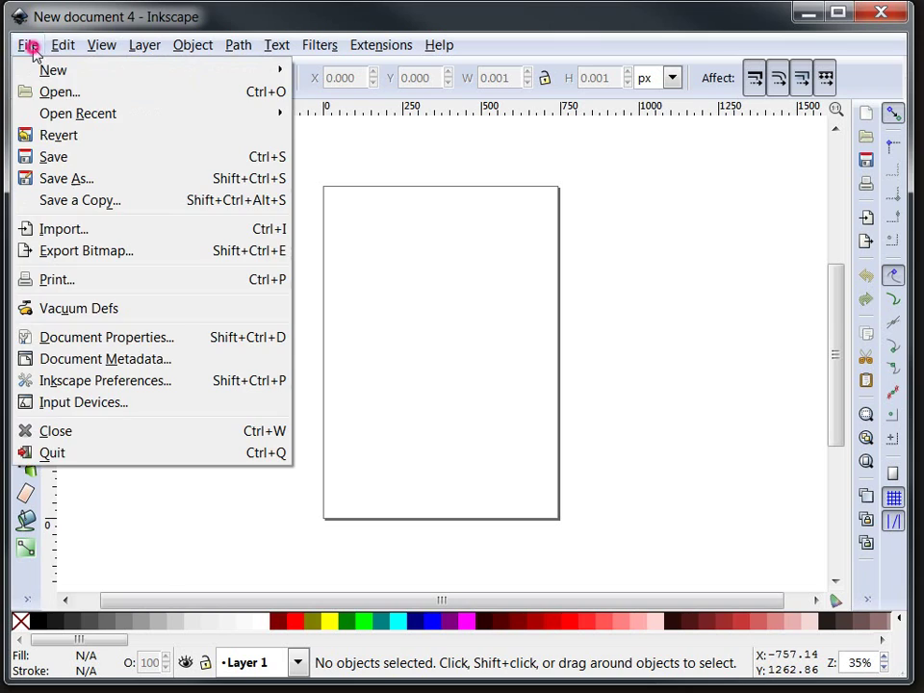
pyautogui.click(65, 93)
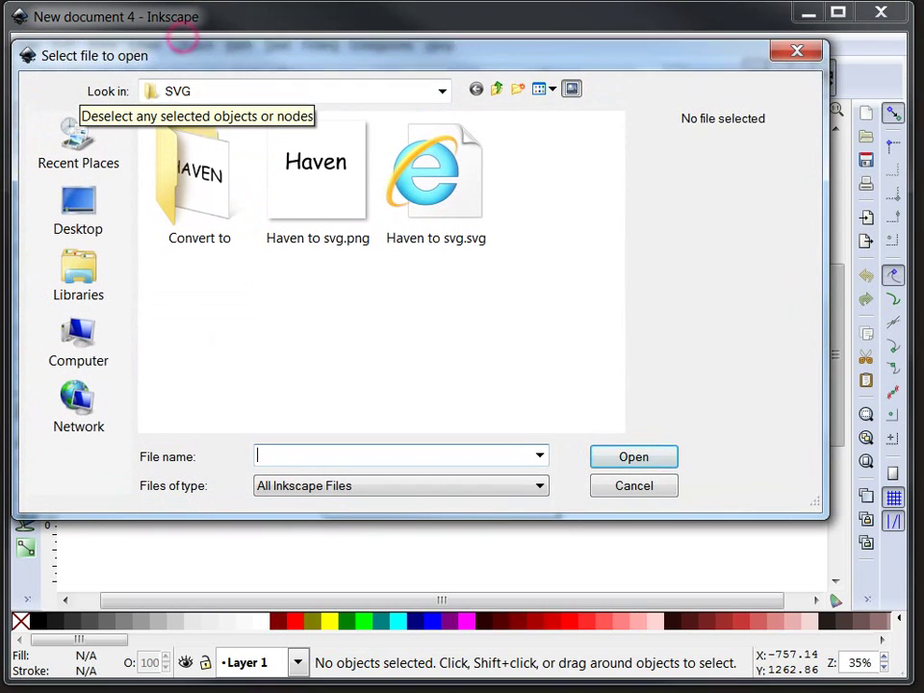
pyautogui.doubleClick(317, 177)
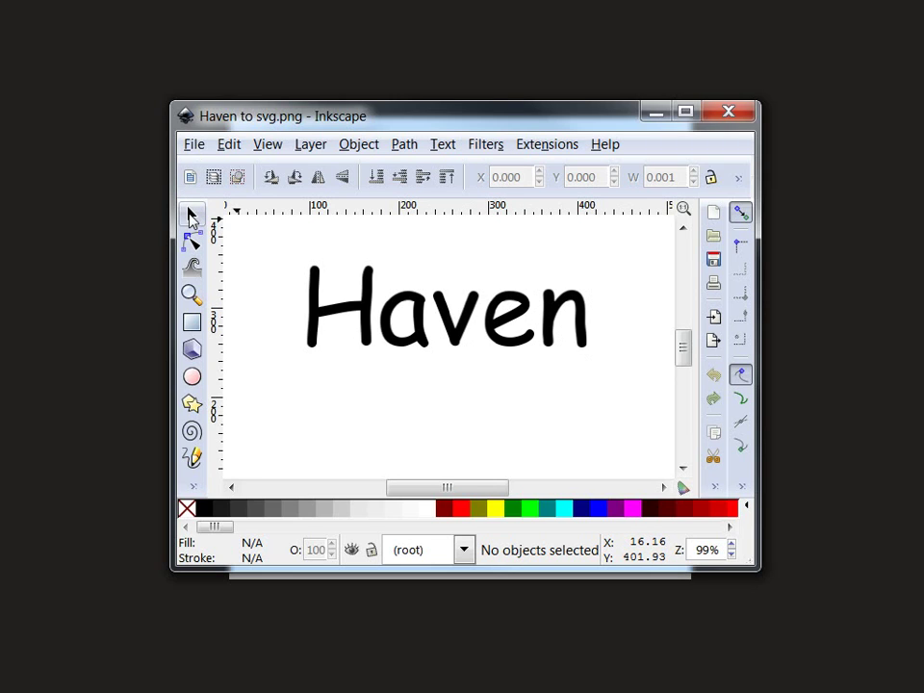
# Select the imported Haven image and resize the window so the whole page shows.
pyautogui.click(325, 300)
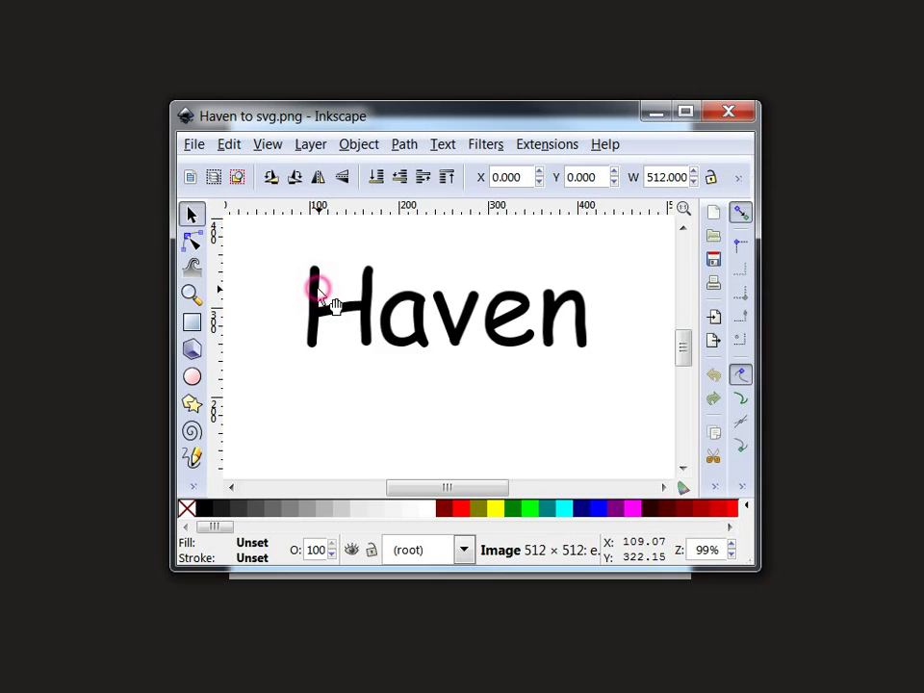
pyautogui.scroll(4, 443, 413)
pyautogui.scroll(-2, 436, 408)
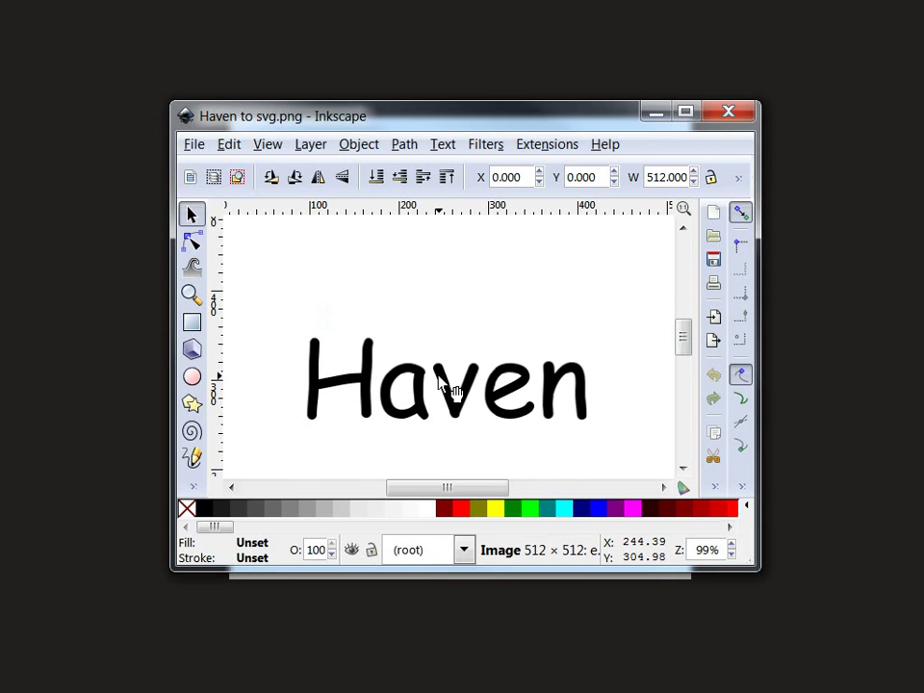
pyautogui.scroll(-6, 447, 380)
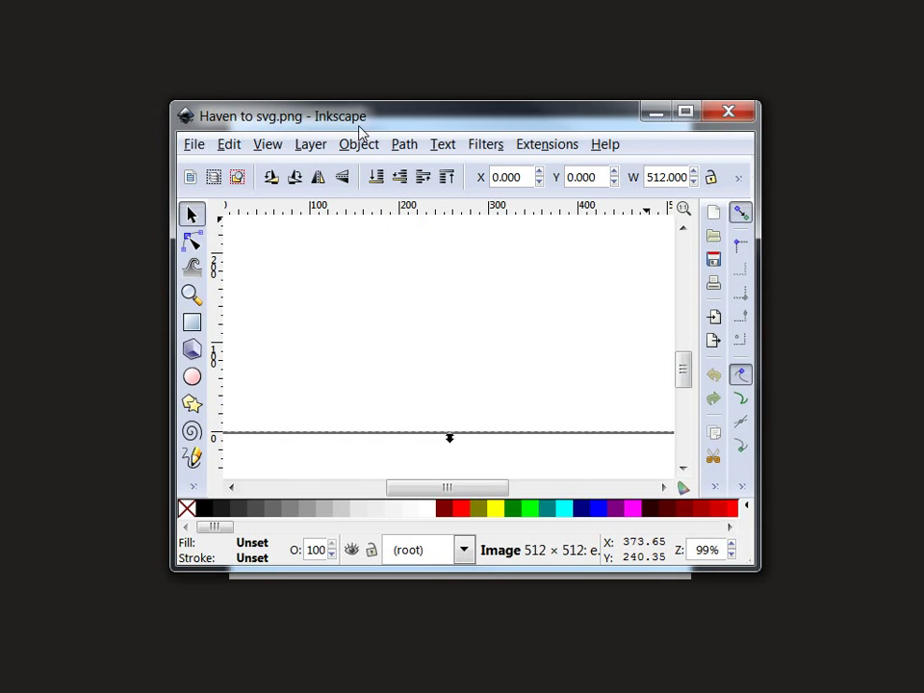
pyautogui.moveTo(361, 130); pyautogui.dragTo(239, 44)
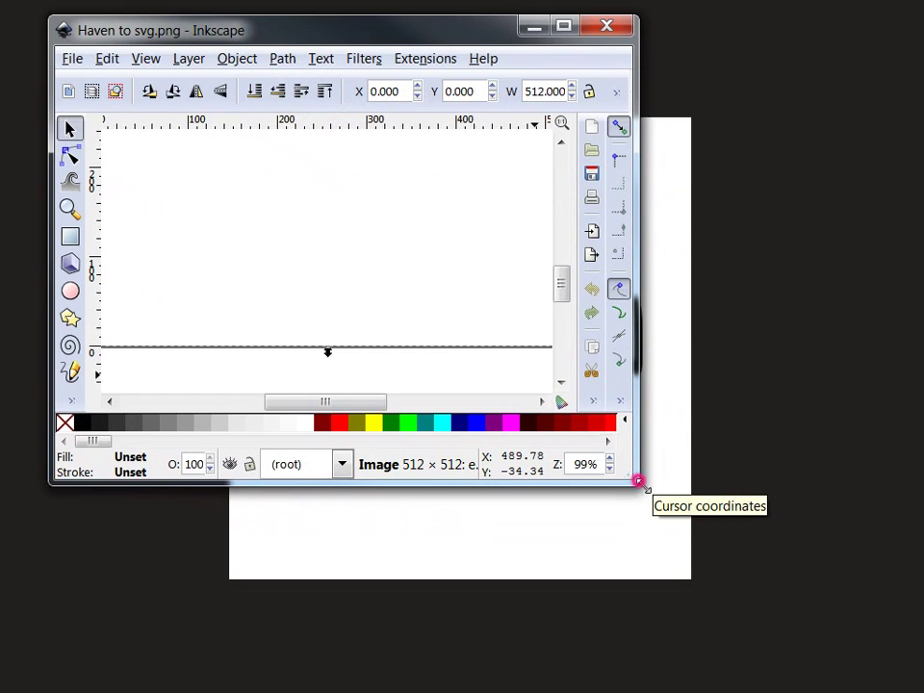
pyautogui.moveTo(637, 479); pyautogui.dragTo(872, 654)
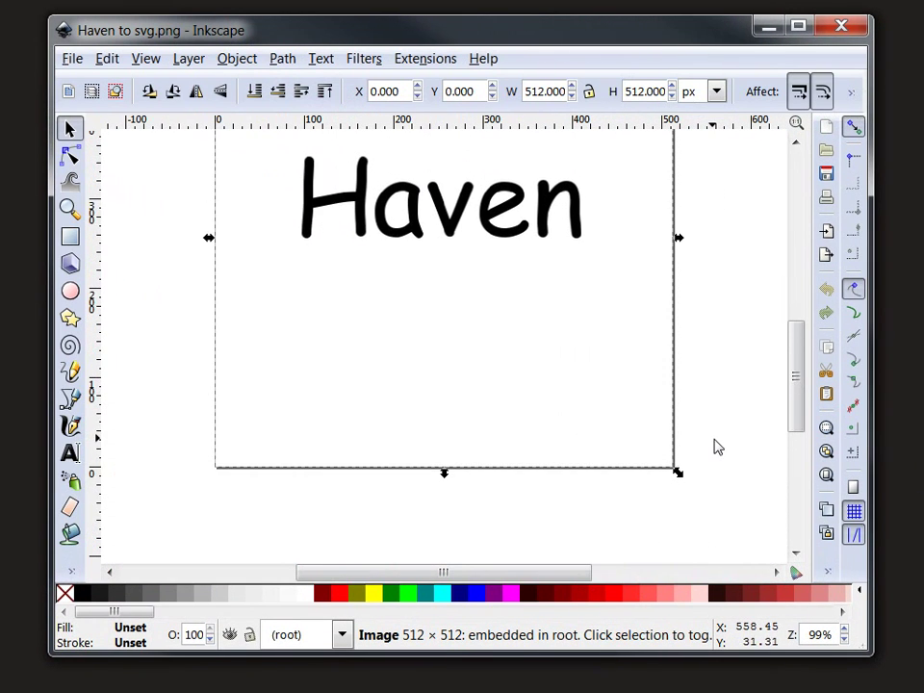
pyautogui.scroll(3, 717, 445)
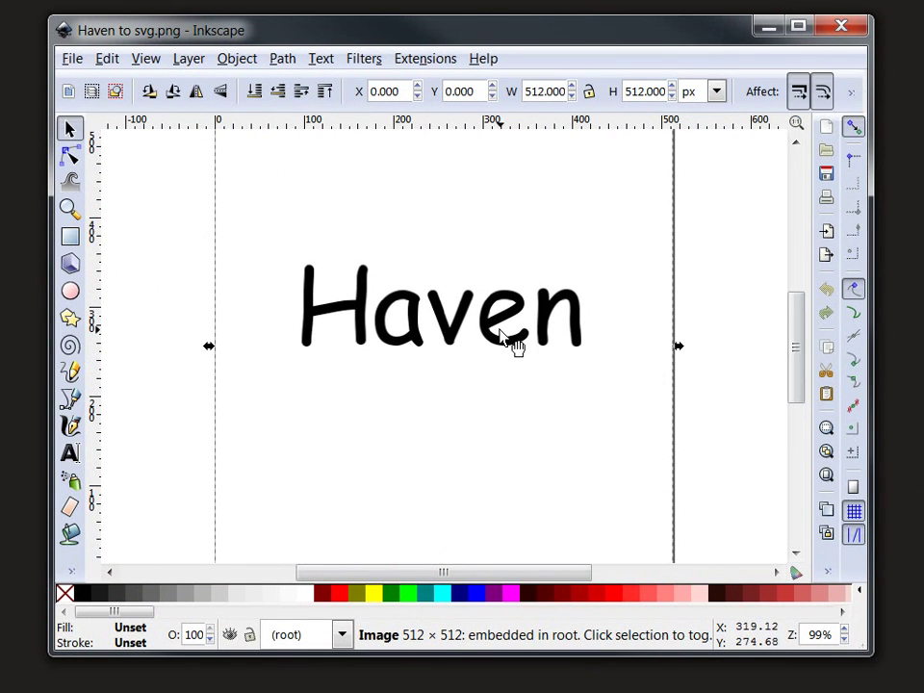
# Open Path > Trace Bitmap and tick Remove background.
pyautogui.click(281, 59)
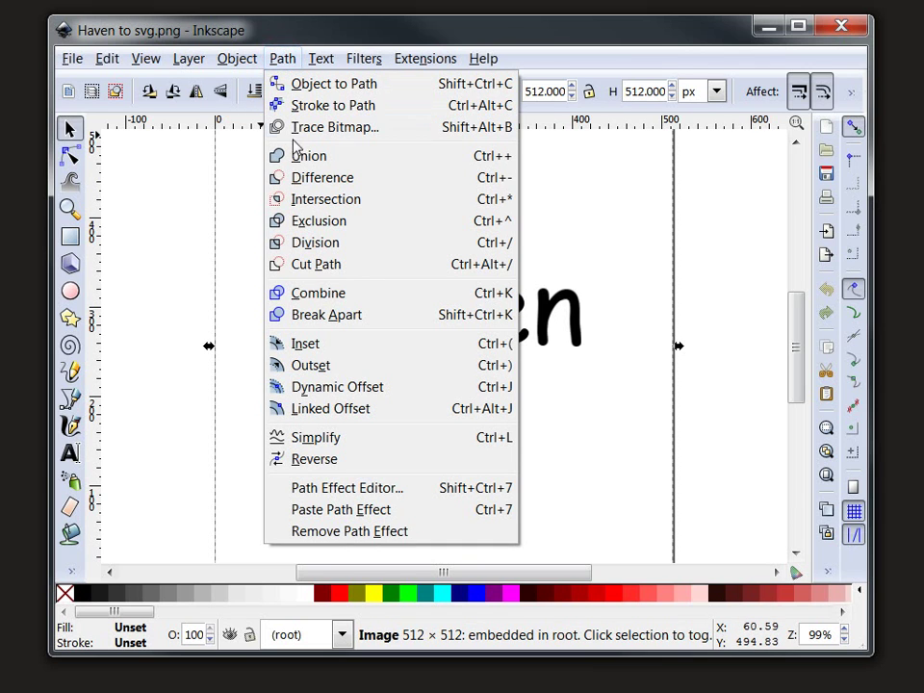
pyautogui.click(344, 138)
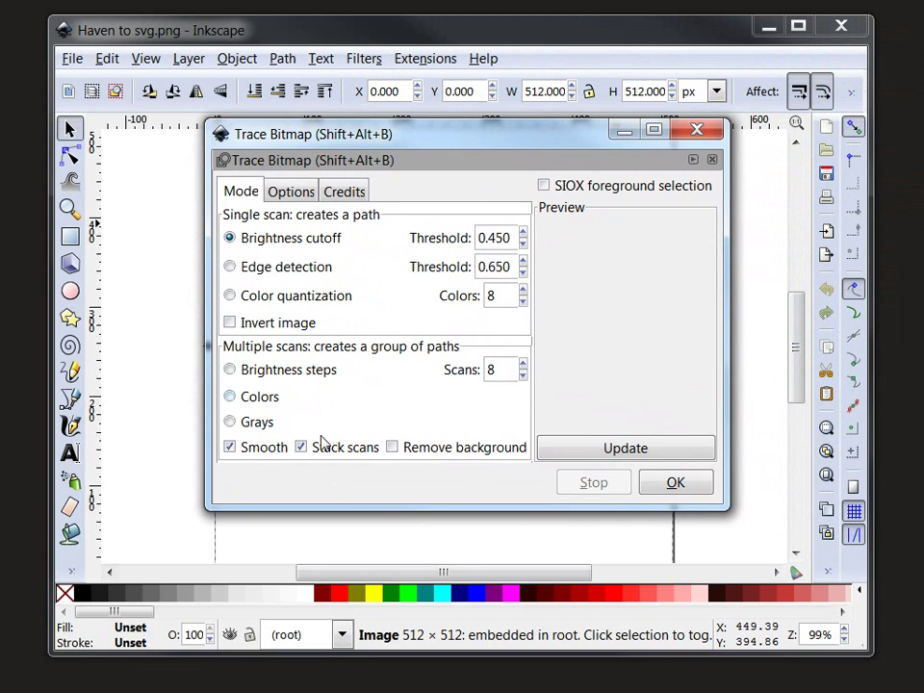
pyautogui.click(393, 448)
pyautogui.moveTo(494, 157)
pyautogui.mouseDown()
pyautogui.moveTo(320, 231)
pyautogui.moveTo(302, 374)
pyautogui.mouseUp()
pyautogui.moveTo(367, 355)
pyautogui.mouseDown()
pyautogui.moveTo(472, 156)
pyautogui.moveTo(493, 169)
pyautogui.mouseUp()
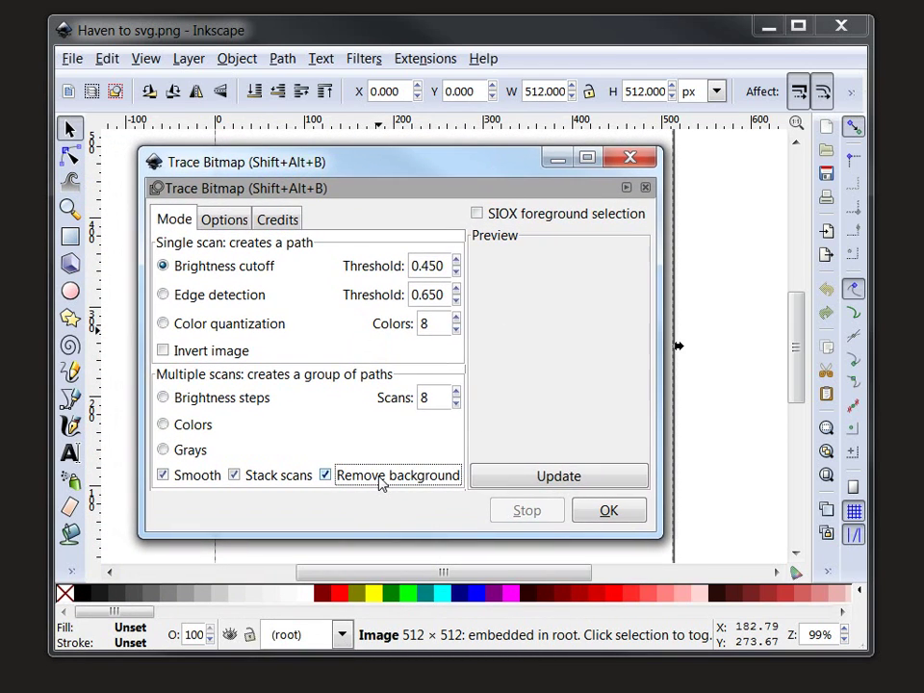
pyautogui.click(231, 221)
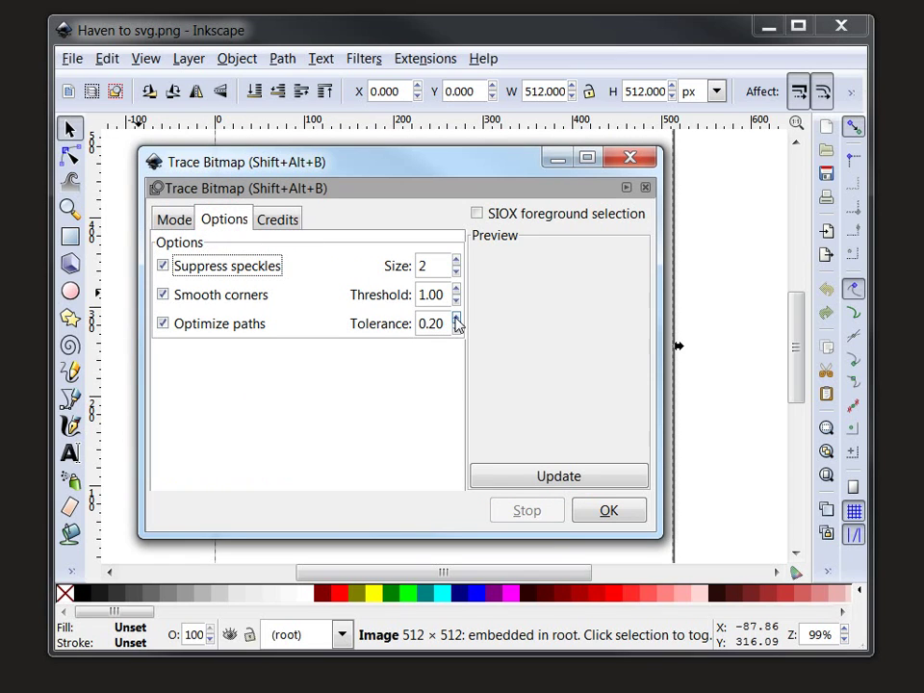
pyautogui.click(167, 219)
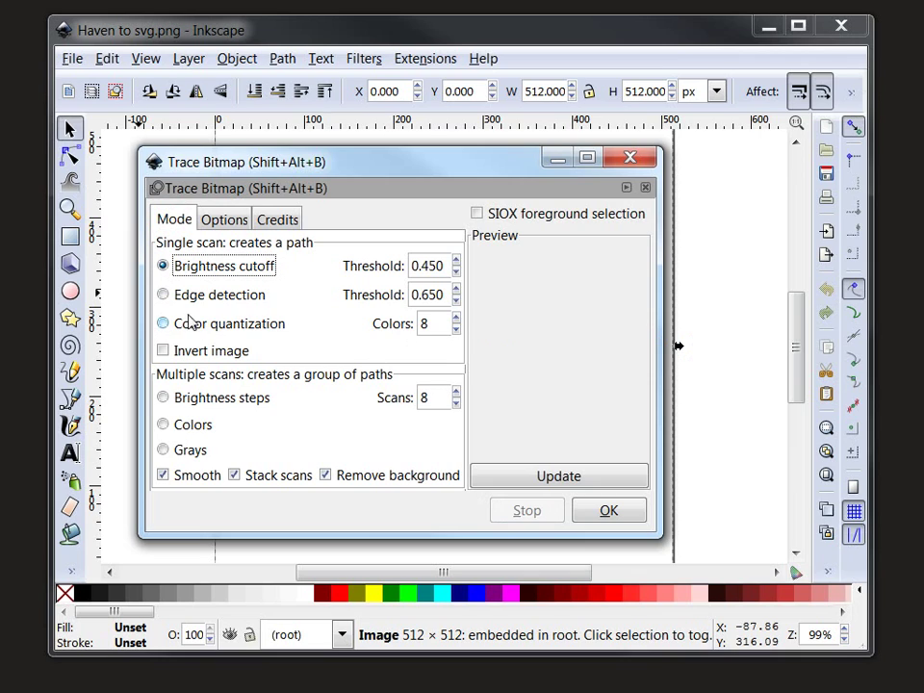
# Set the quantization colours to 5, update the preview, and run the trace.
pyautogui.click(456, 331)
pyautogui.click(457, 330)
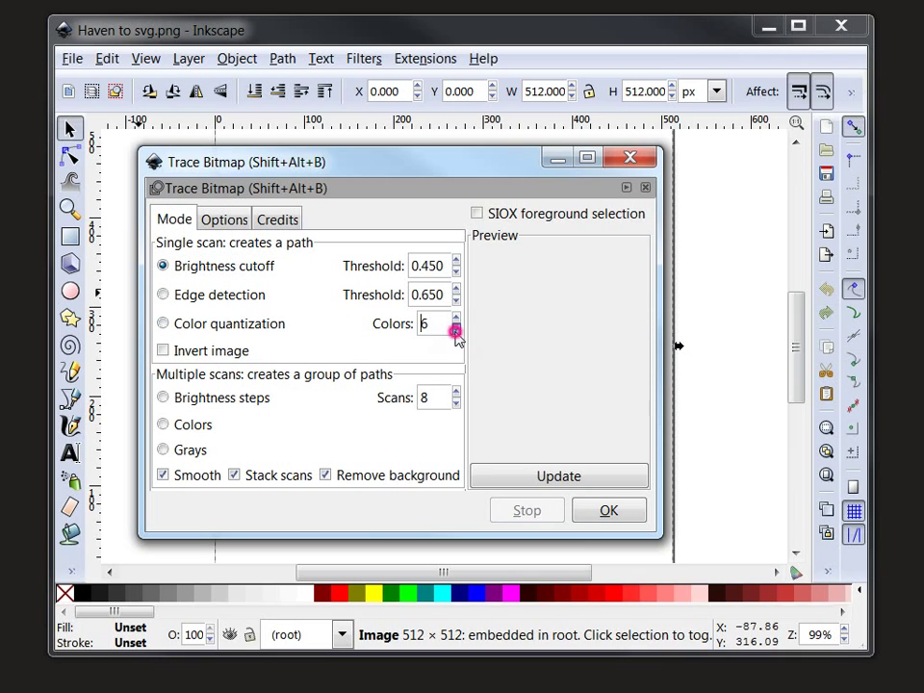
pyautogui.click(456, 330)
pyautogui.click(456, 330)
pyautogui.click(456, 330)
pyautogui.click(456, 330)
pyautogui.click(456, 318)
pyautogui.click(537, 479)
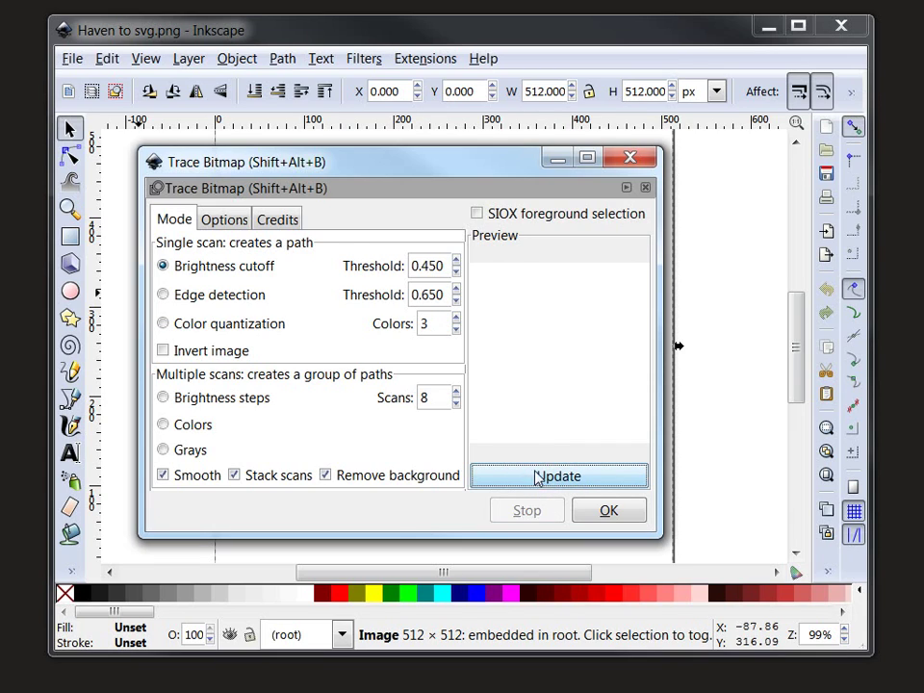
pyautogui.click(457, 318)
pyautogui.click(457, 318)
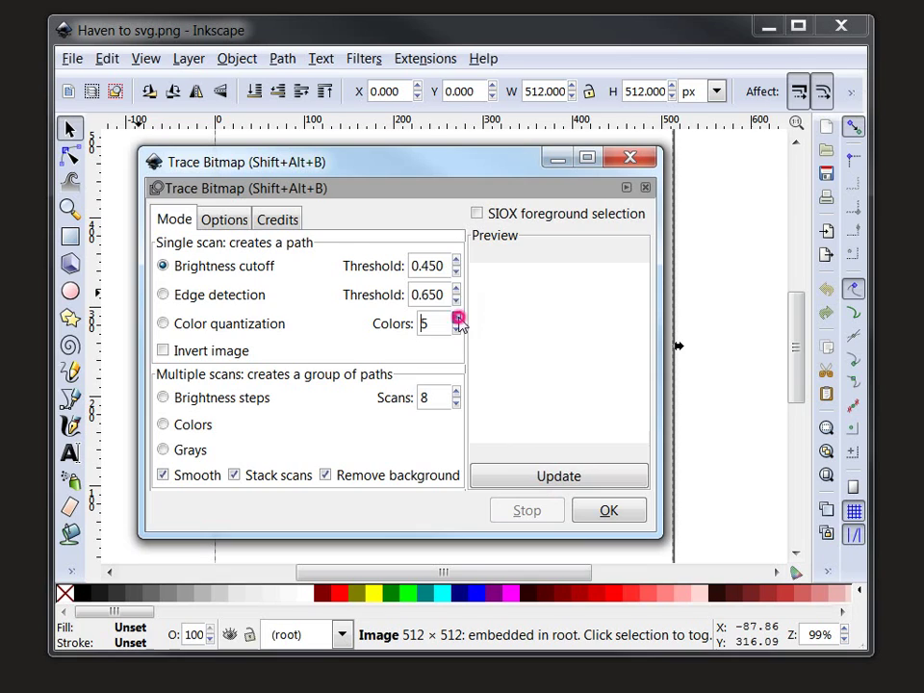
pyautogui.click(537, 478)
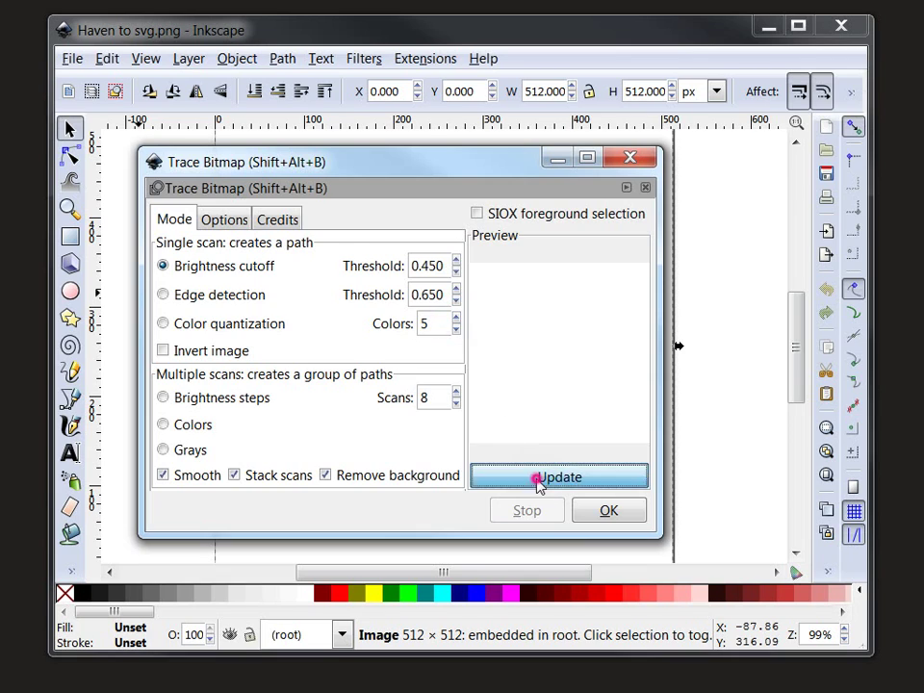
pyautogui.click(597, 518)
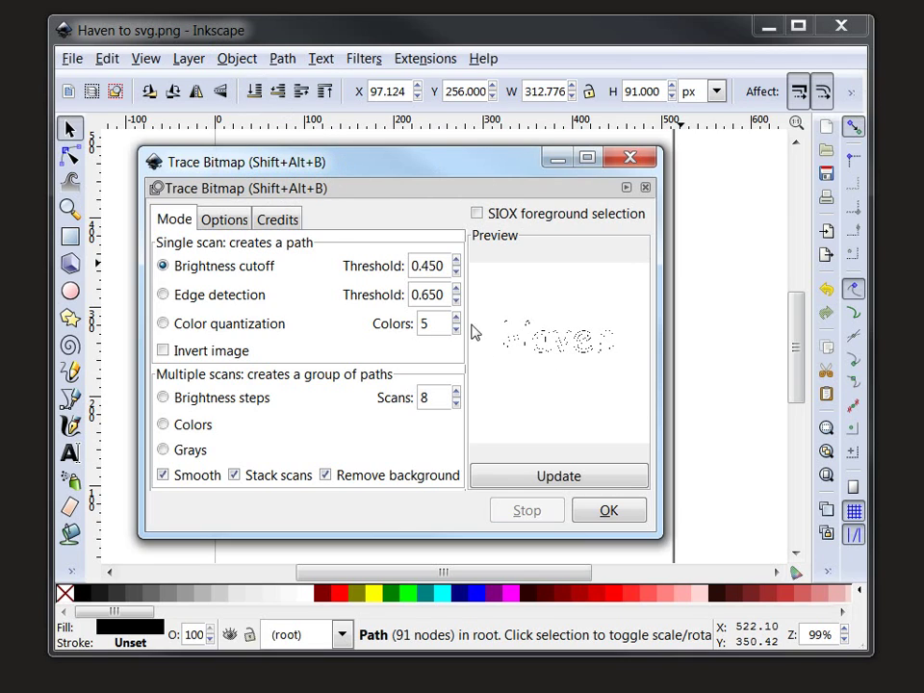
pyautogui.click(606, 515)
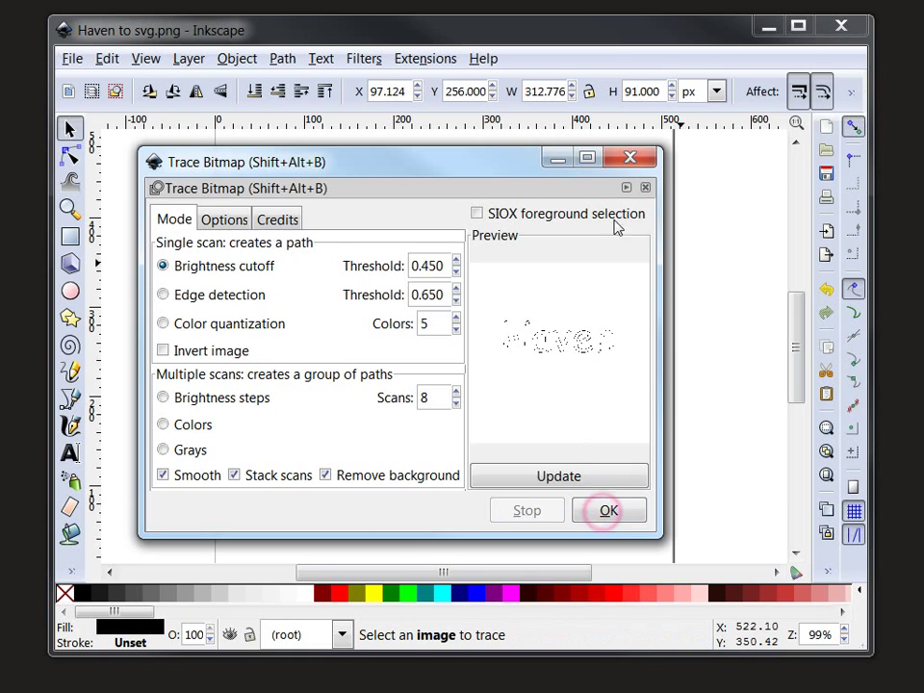
# Close the trace settings and zoom in on the Haven lettering with the Node tool.
pyautogui.click(629, 159)
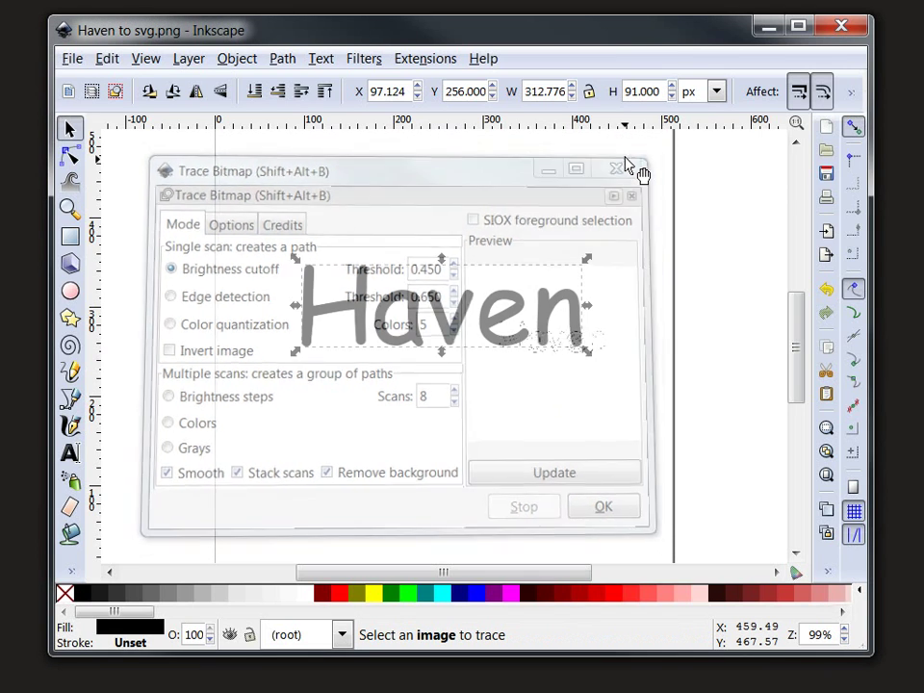
pyautogui.click(70, 155)
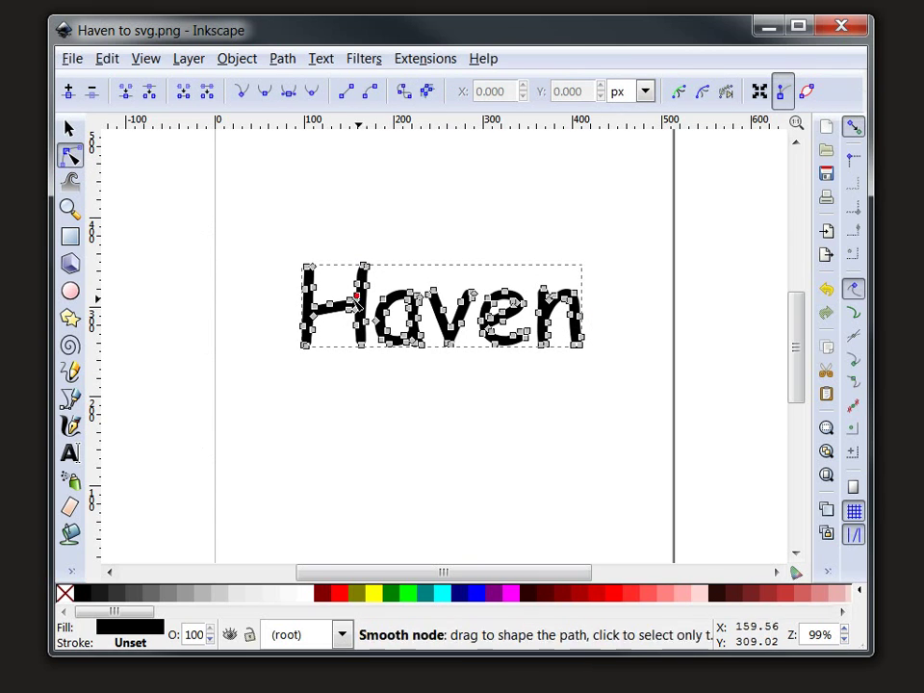
pyautogui.click(70, 208)
pyautogui.click(468, 337)
pyautogui.click(468, 337)
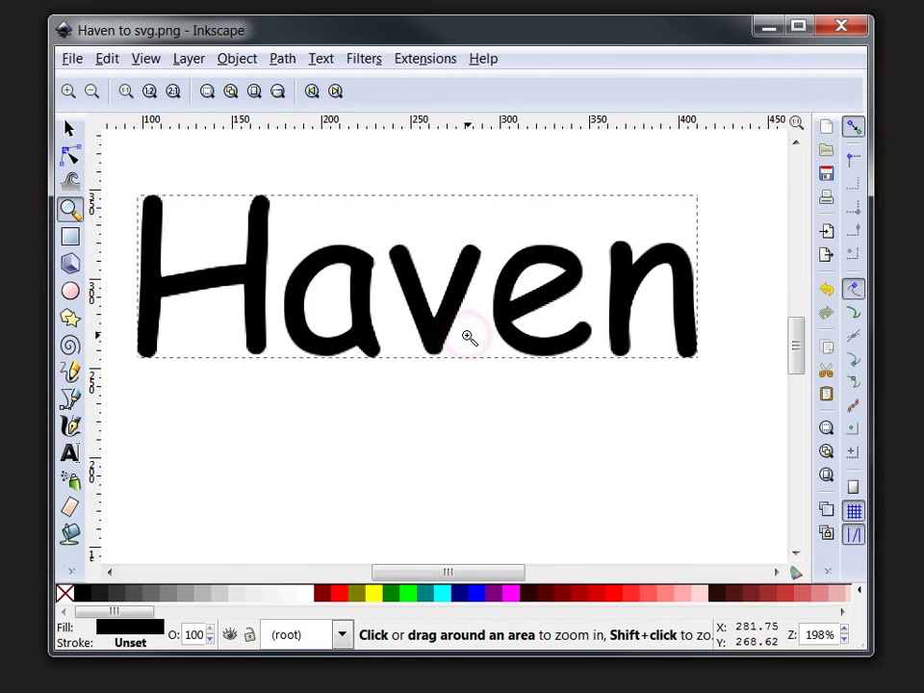
pyautogui.click(69, 156)
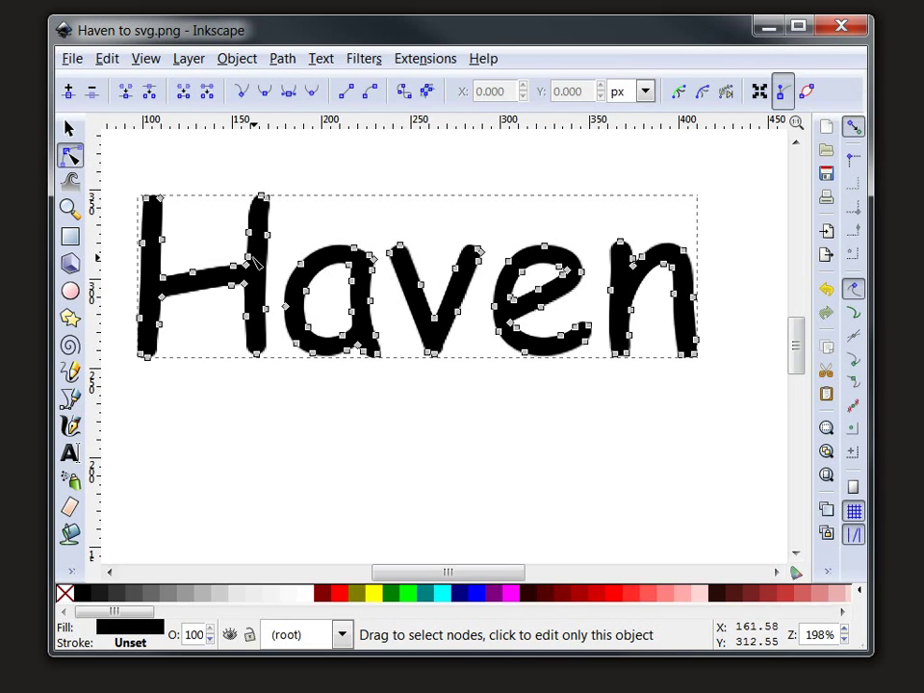
# Drag the nodes and handles atop the H's right stroke into a slim pointed tip.
pyautogui.moveTo(267, 199); pyautogui.dragTo(287, 204)
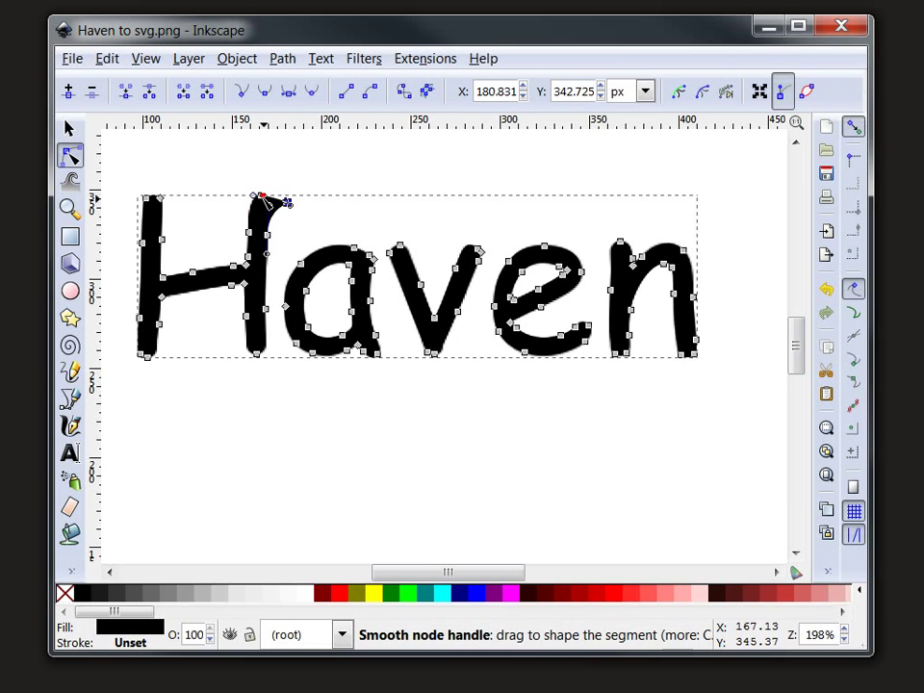
pyautogui.moveTo(262, 197)
pyautogui.mouseDown()
pyautogui.moveTo(260, 178)
pyautogui.moveTo(240, 190)
pyautogui.moveTo(241, 173)
pyautogui.moveTo(275, 182)
pyautogui.moveTo(280, 168)
pyautogui.moveTo(292, 191)
pyautogui.moveTo(287, 181)
pyautogui.moveTo(289, 227)
pyautogui.moveTo(281, 224)
pyautogui.mouseUp()
pyautogui.moveTo(234, 191); pyautogui.dragTo(229, 211)
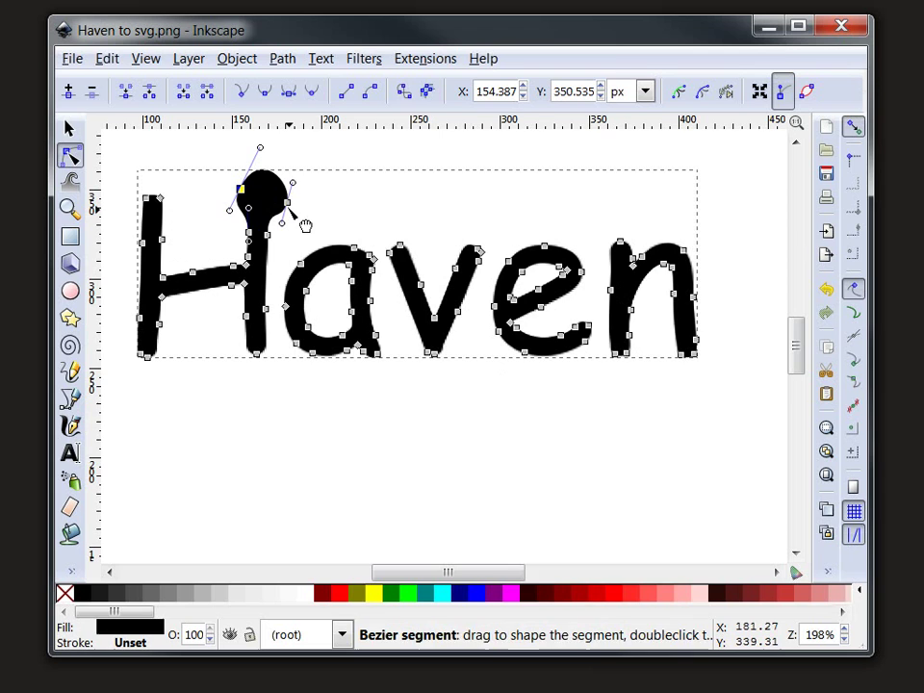
pyautogui.moveTo(287, 201); pyautogui.dragTo(252, 203)
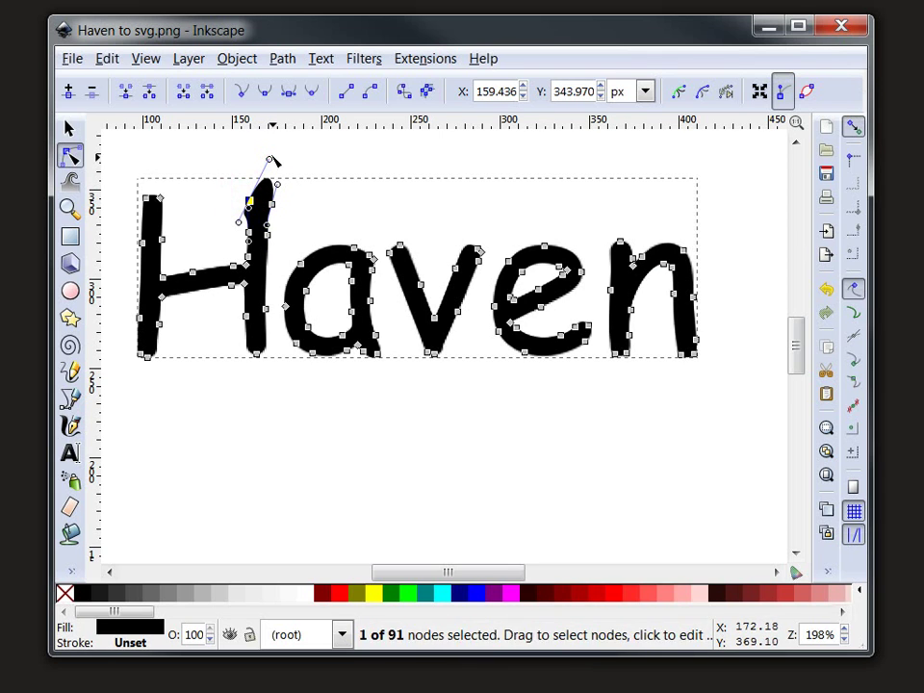
pyautogui.moveTo(269, 160); pyautogui.dragTo(258, 185)
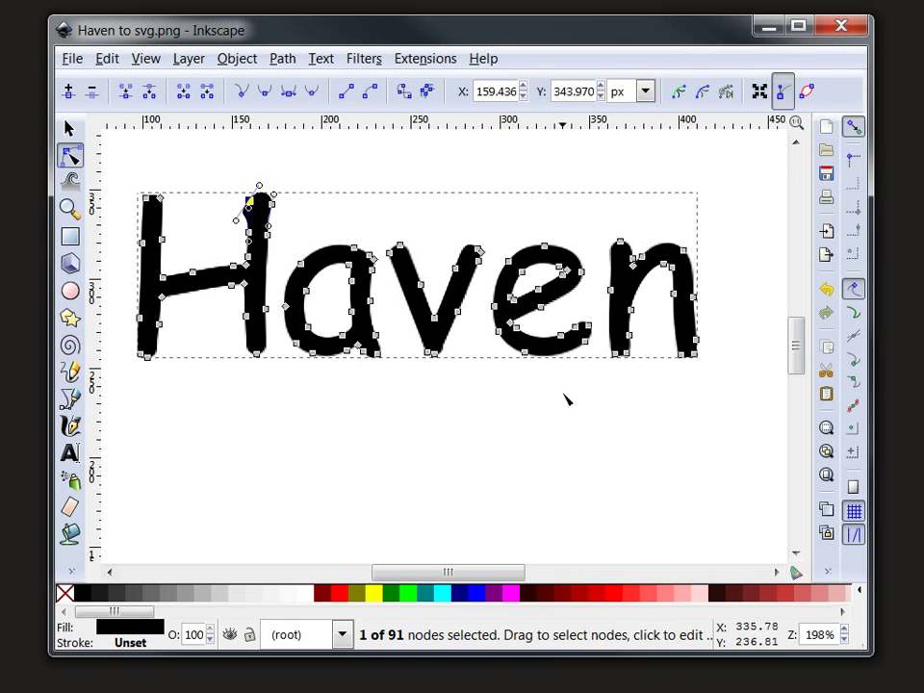
# Use Save As to store the drawing as Haven to svg2.svg.
pyautogui.click(68, 130)
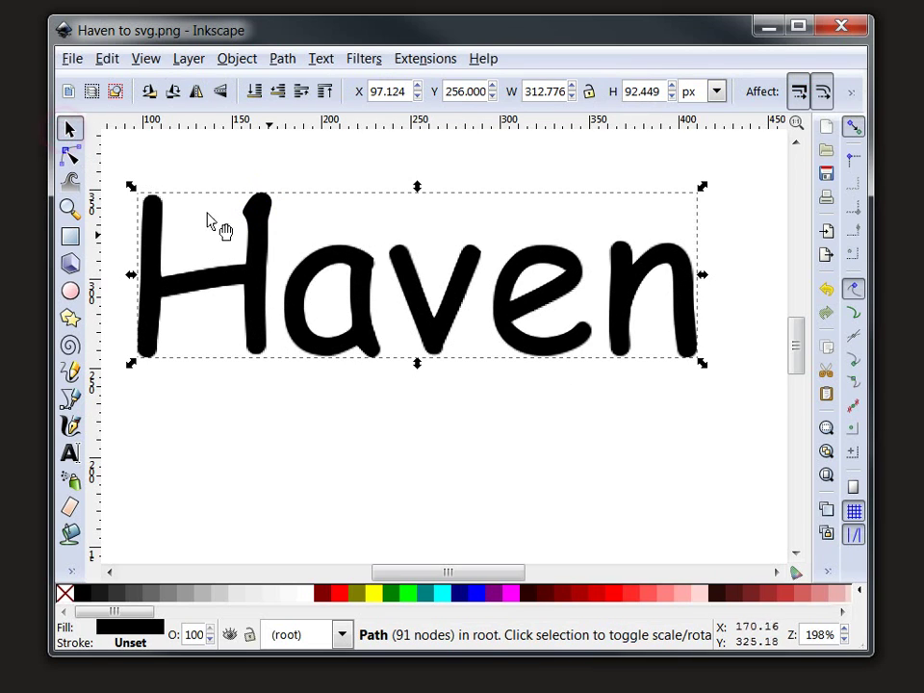
pyautogui.click(71, 60)
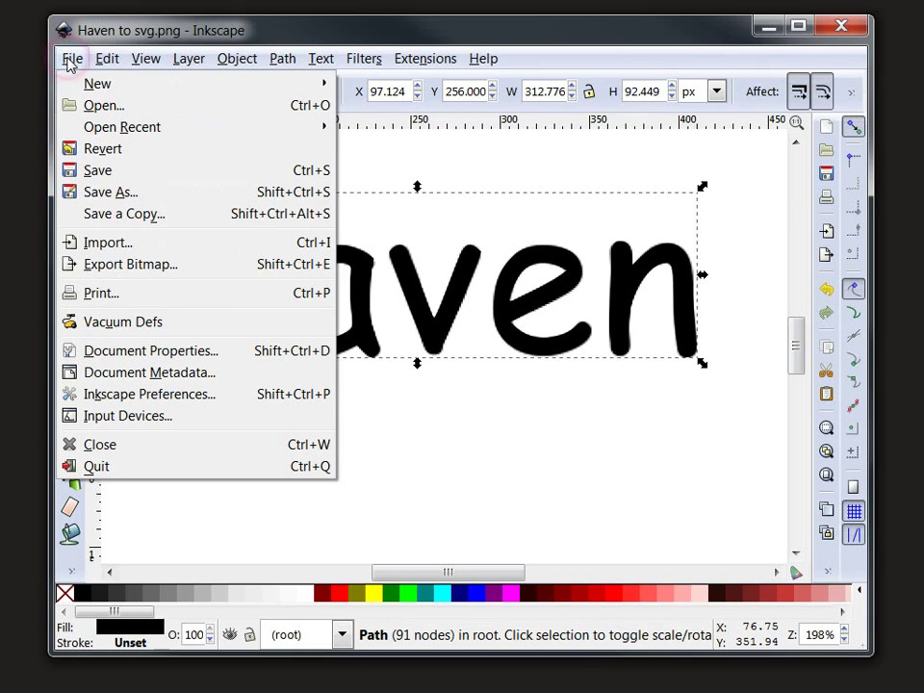
pyautogui.click(116, 192)
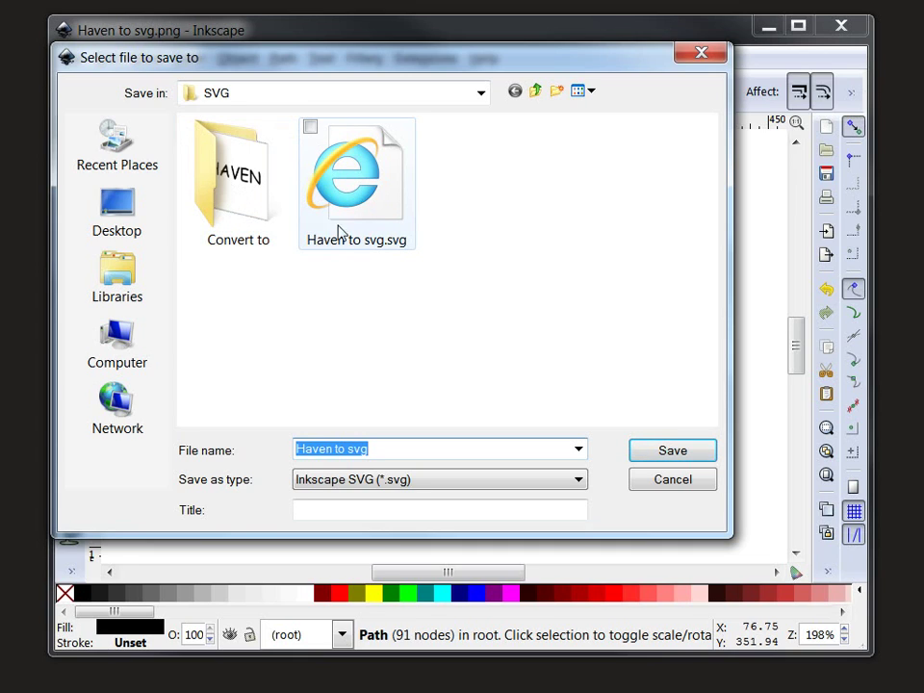
pyautogui.click(372, 448)
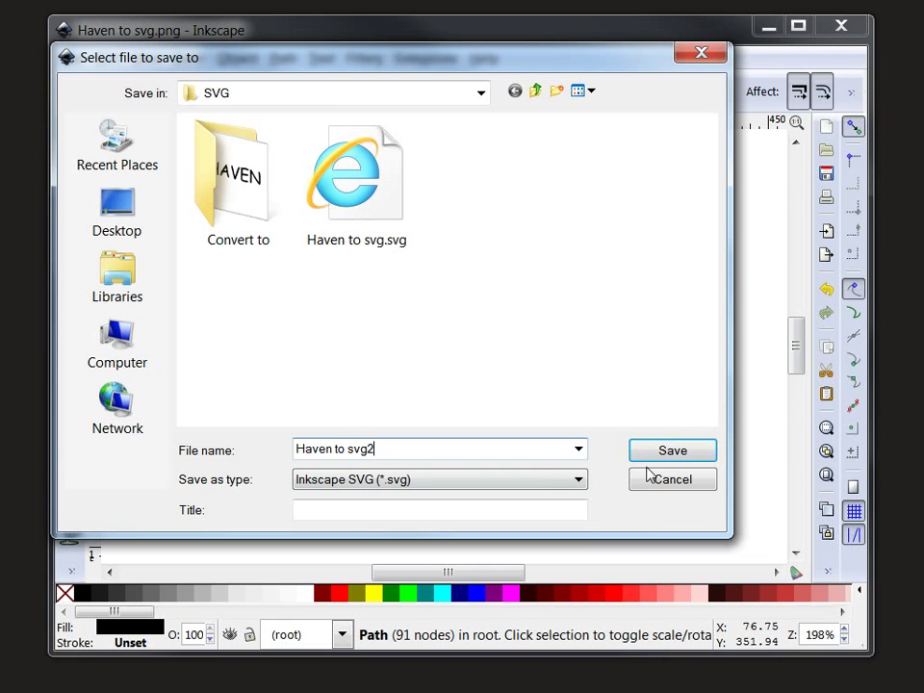
pyautogui.click(676, 456)
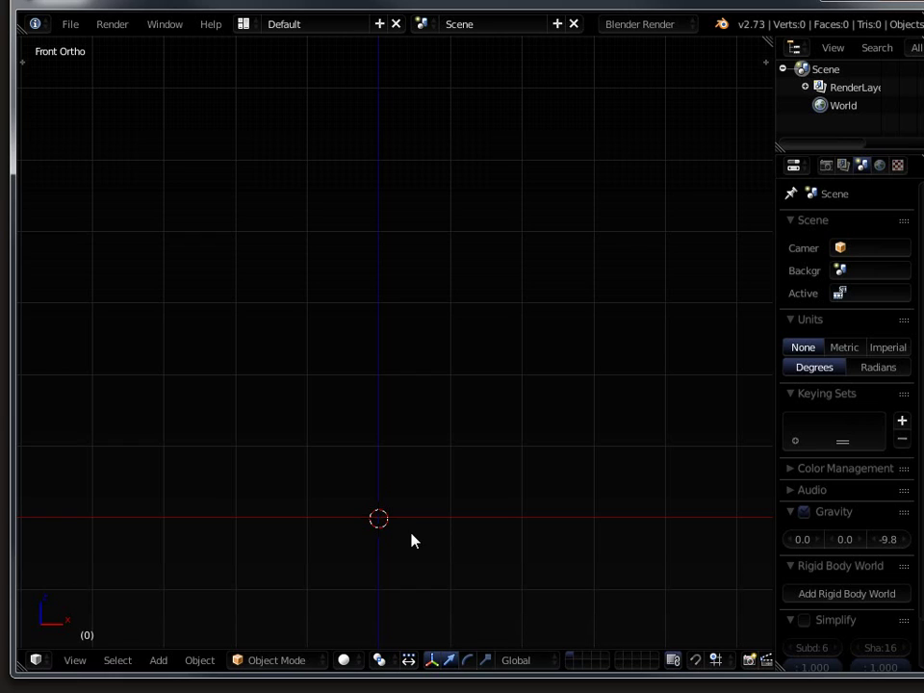
# Add a Mesh > Cube with Shift+A and pan the view to recentre it.
pyautogui.hotkey('shift', 'a')
pyautogui.moveTo(371, 373)
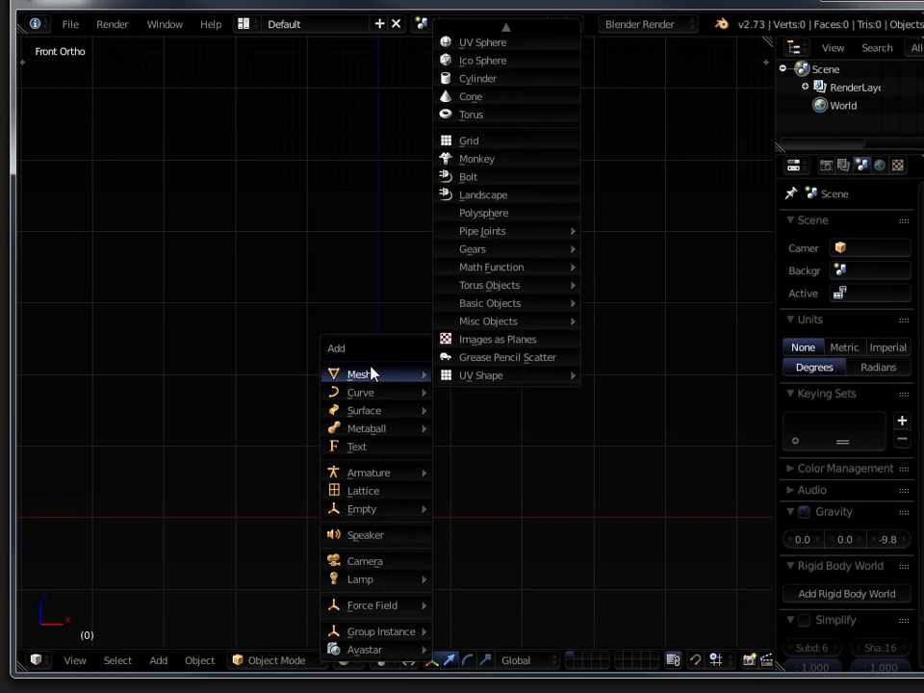
pyautogui.moveTo(497, 31)
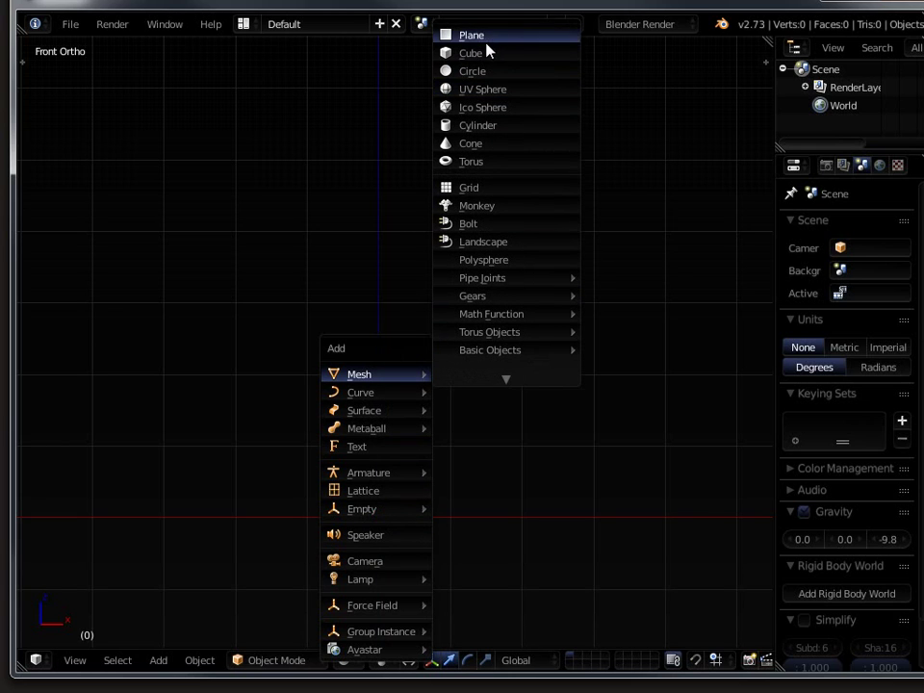
pyautogui.click(475, 54)
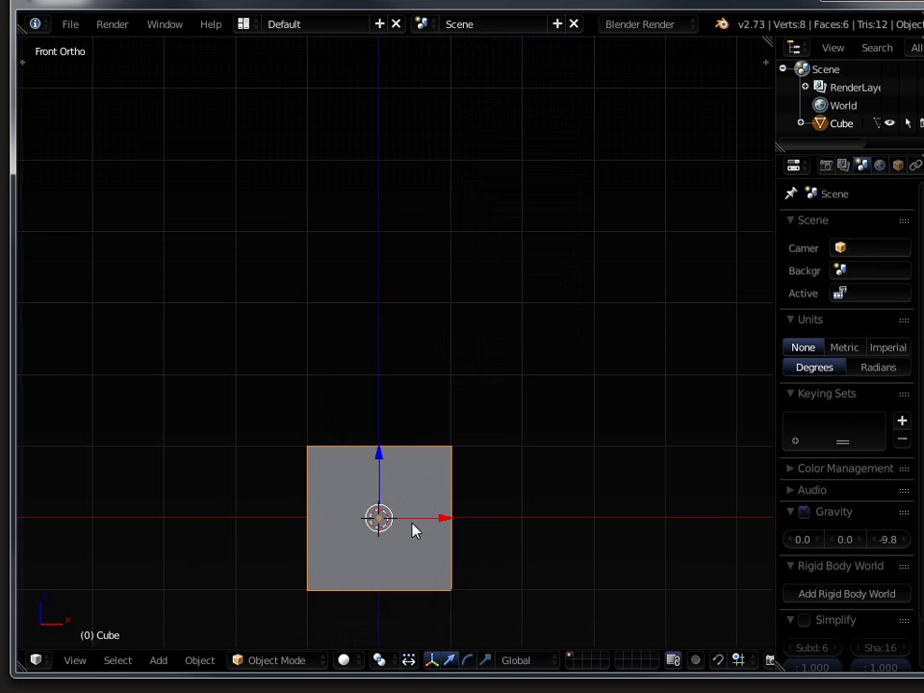
pyautogui.keyDown('shift'); pyautogui.moveTo(413, 530); pyautogui.dragTo(474, 488, button='middle'); pyautogui.keyUp('shift')
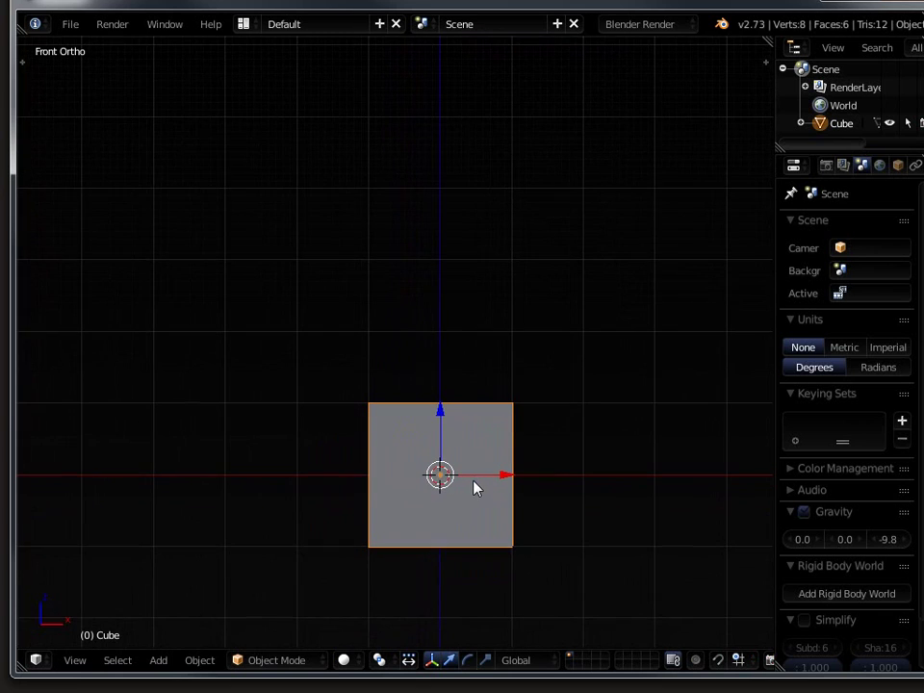
# Import Haven to svg2.svg from Desktop\Stump and Blanket\SVG as Scalable Vector Graphics.
pyautogui.click(76, 31)
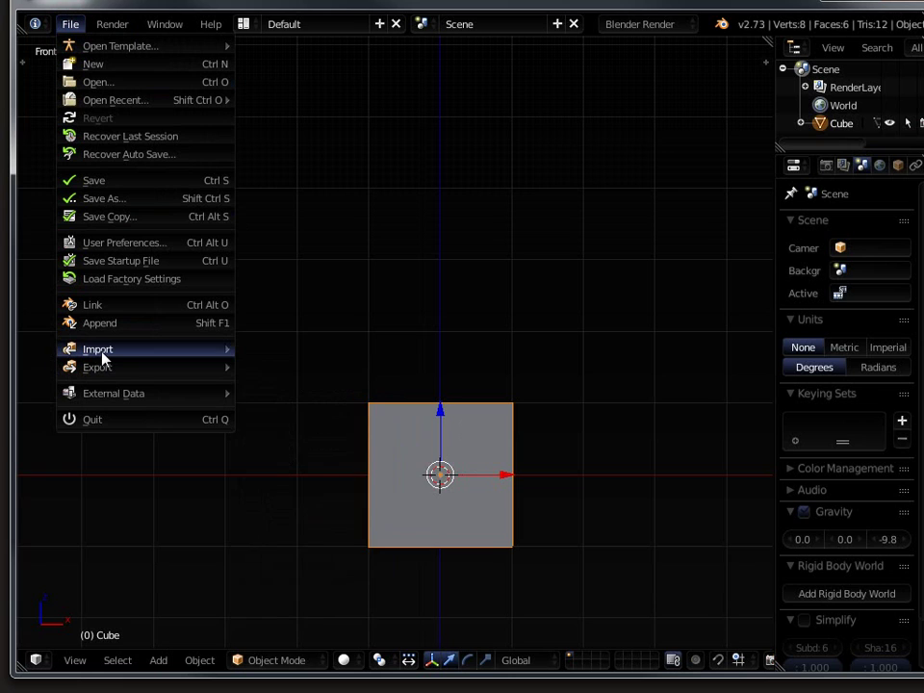
pyautogui.moveTo(104, 354)
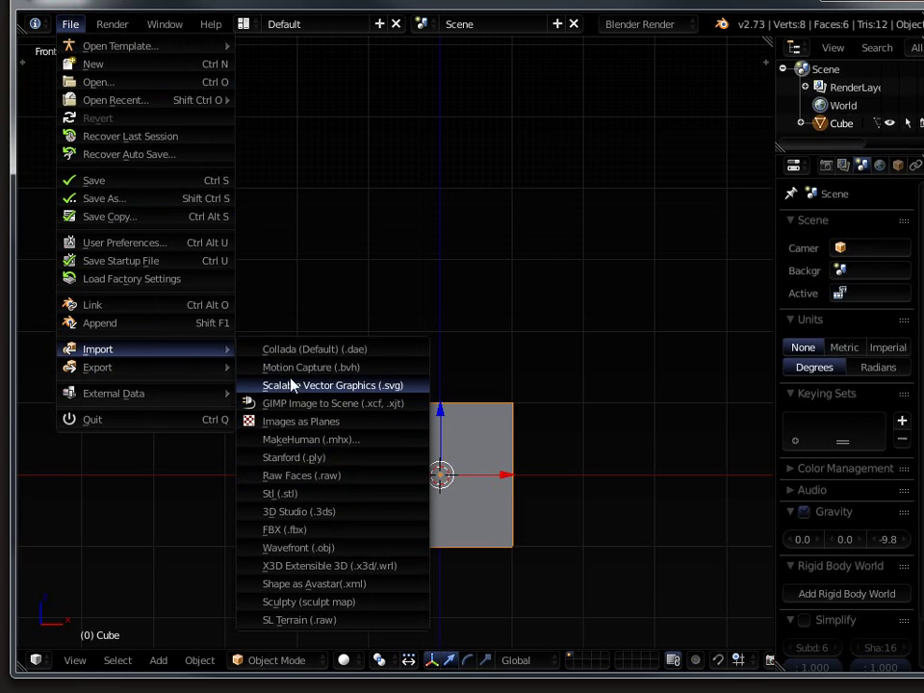
pyautogui.click(306, 385)
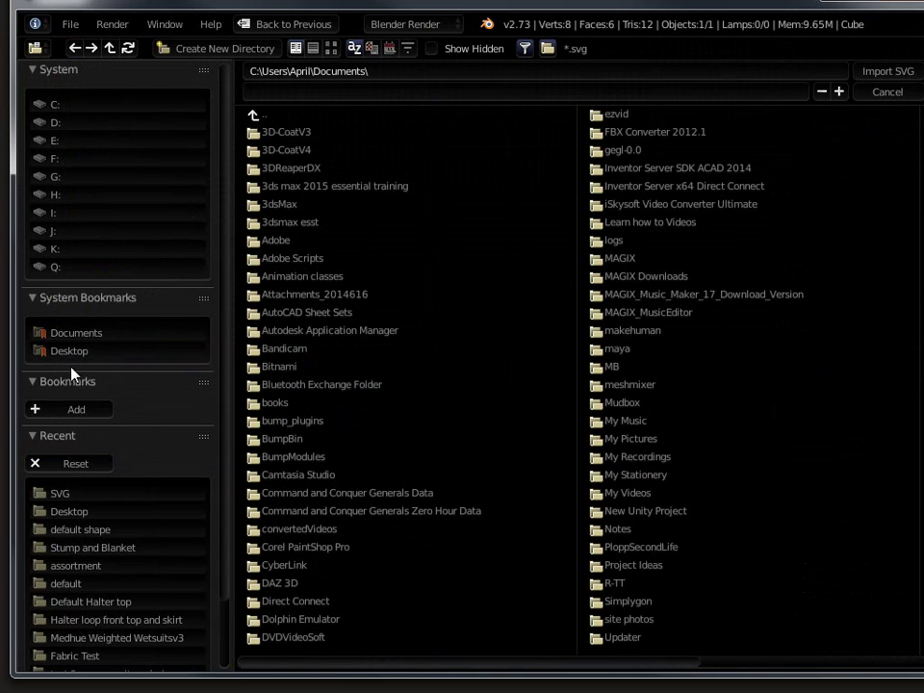
pyautogui.click(68, 350)
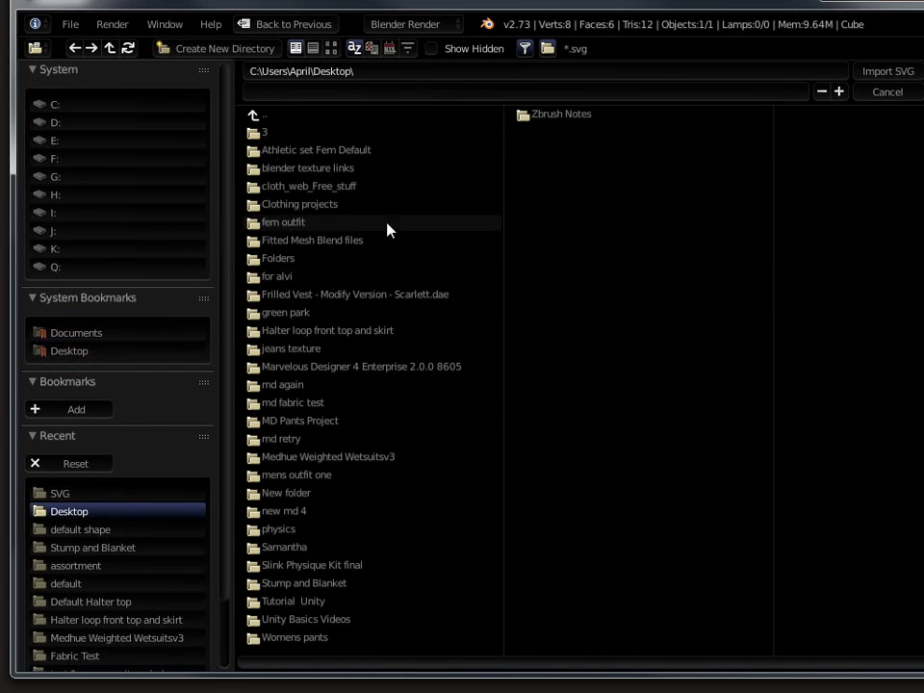
pyautogui.click(308, 582)
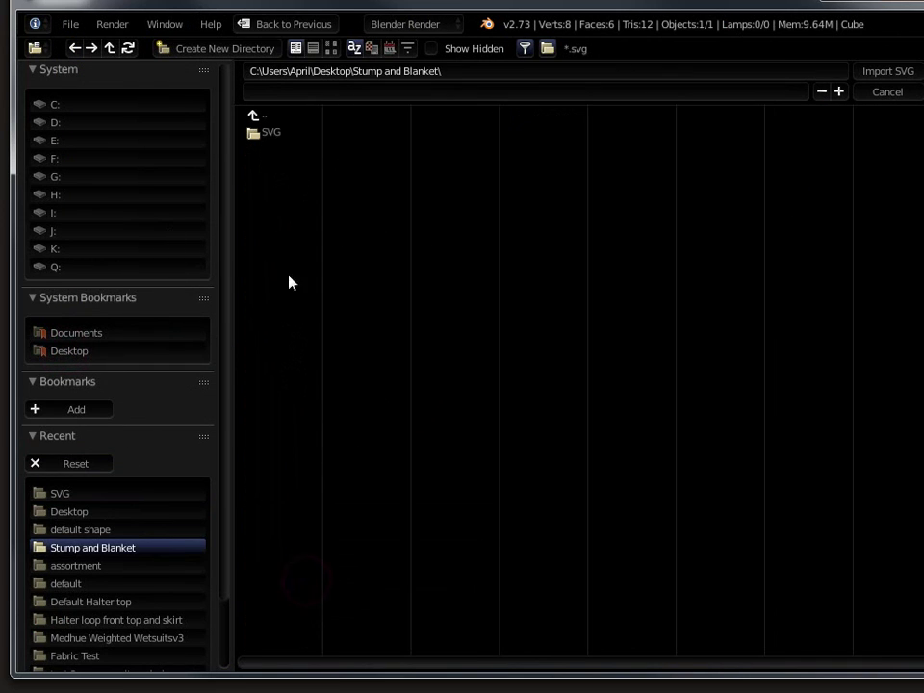
pyautogui.click(266, 135)
pyautogui.click(285, 170)
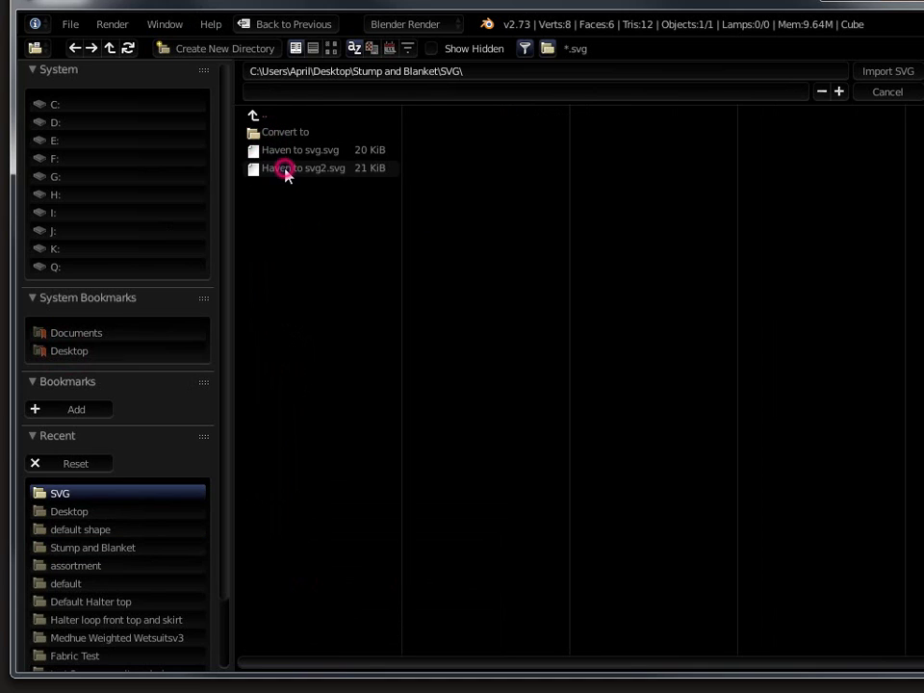
pyautogui.click(899, 75)
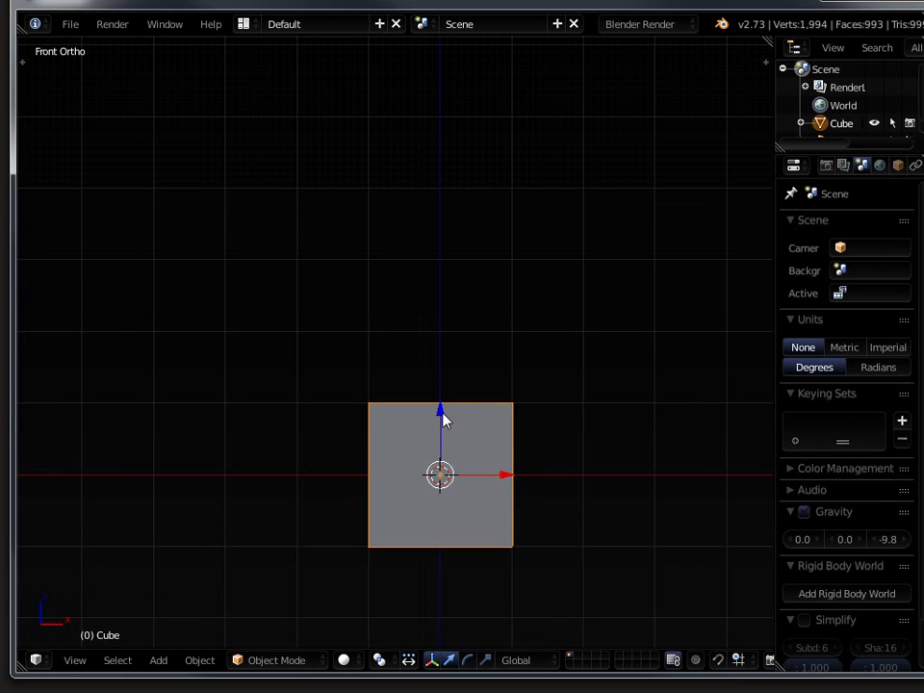
# Raise the imported Haven curve about 1.2 units along Z above the cube.
pyautogui.moveTo(441, 416)
pyautogui.mouseDown()
pyautogui.moveTo(441, 366)
pyautogui.moveTo(446, 520)
pyautogui.moveTo(439, 417)
pyautogui.moveTo(447, 416)
pyautogui.mouseUp()
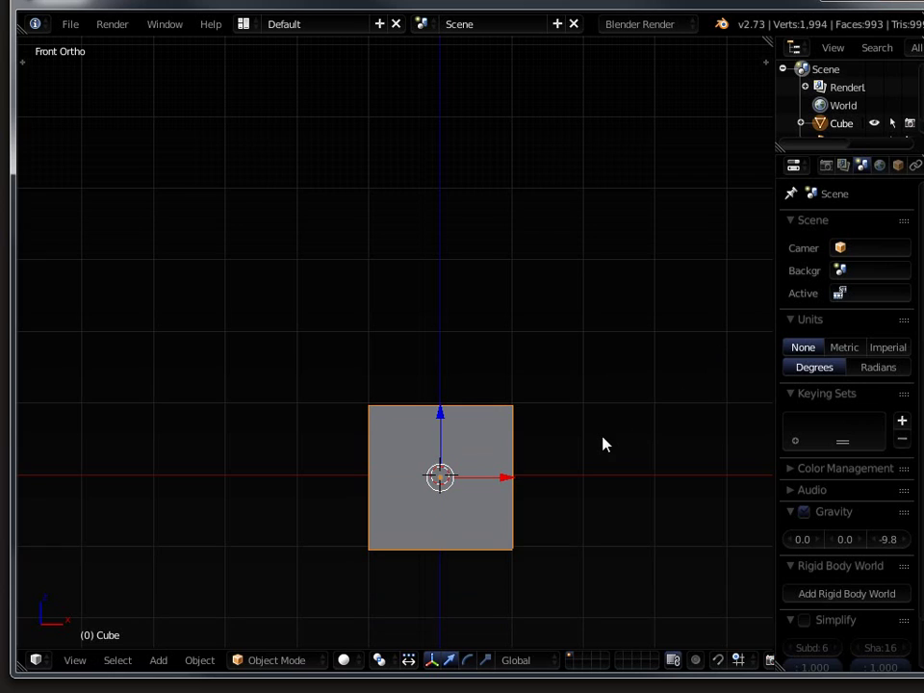
pyautogui.hotkey('ctrl', 'z')
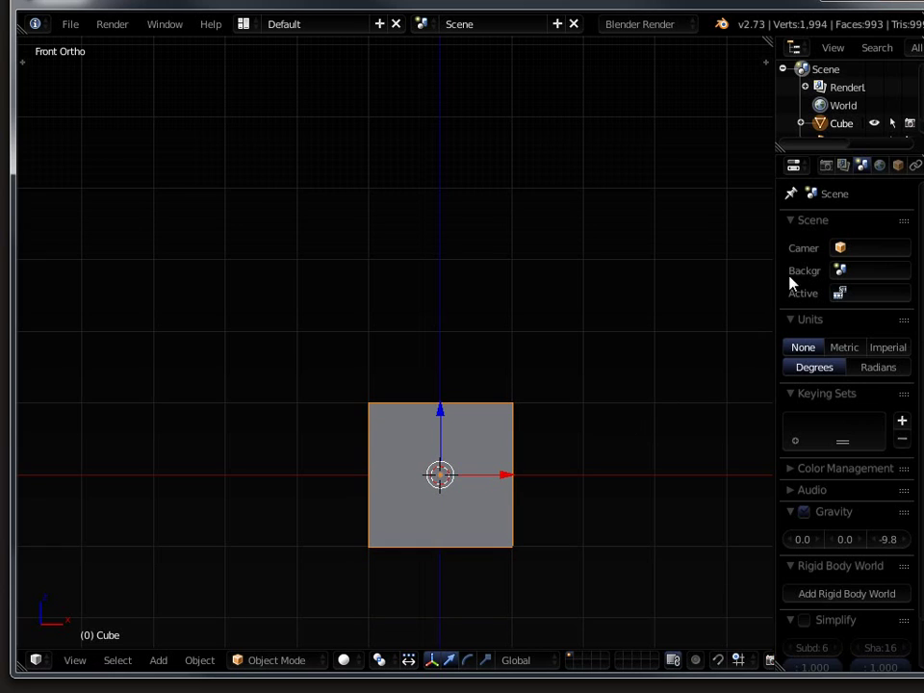
pyautogui.scroll(-1, 828, 130)
pyautogui.click(827, 128)
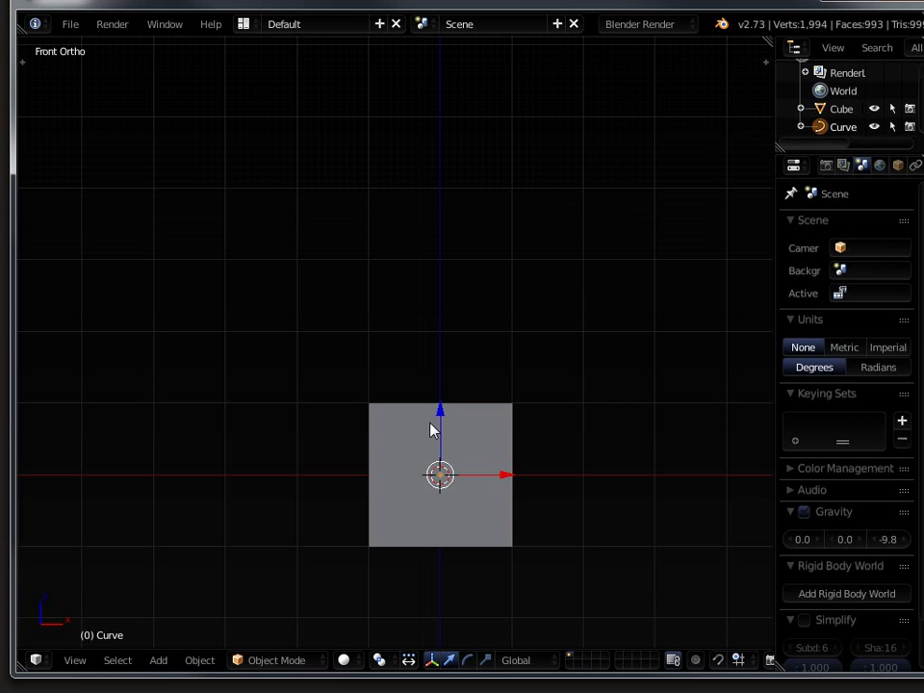
pyautogui.moveTo(438, 416); pyautogui.dragTo(437, 335)
# Switch the viewport to Top Ortho view looking straight down on the cube.
pyautogui.scroll(7, 445, 406)
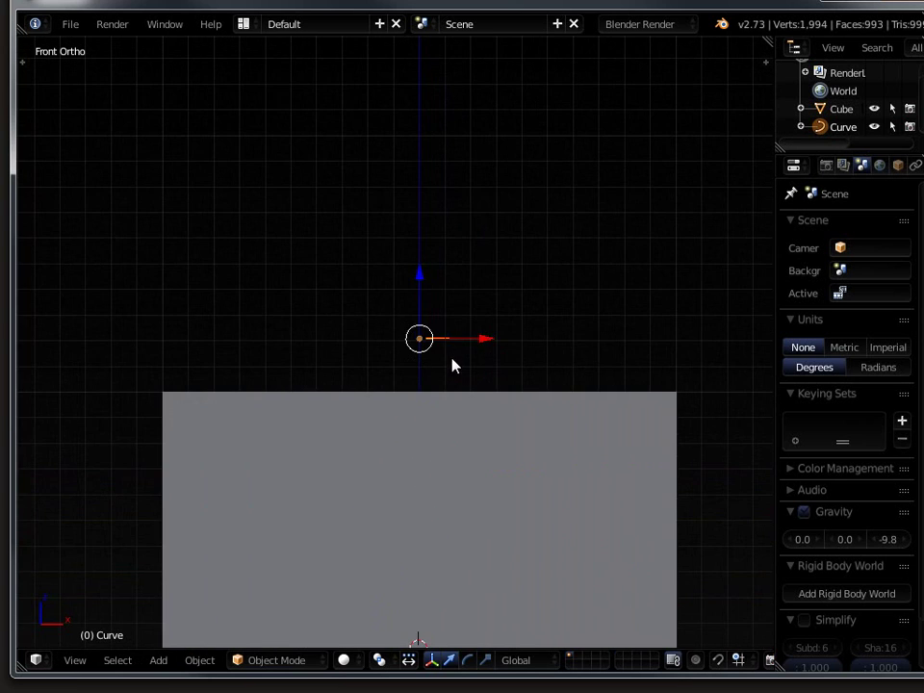
pyautogui.scroll(-3, 453, 364)
pyautogui.moveTo(454, 365); pyautogui.dragTo(456, 477, button='middle')
pyautogui.scroll(3, 458, 429)
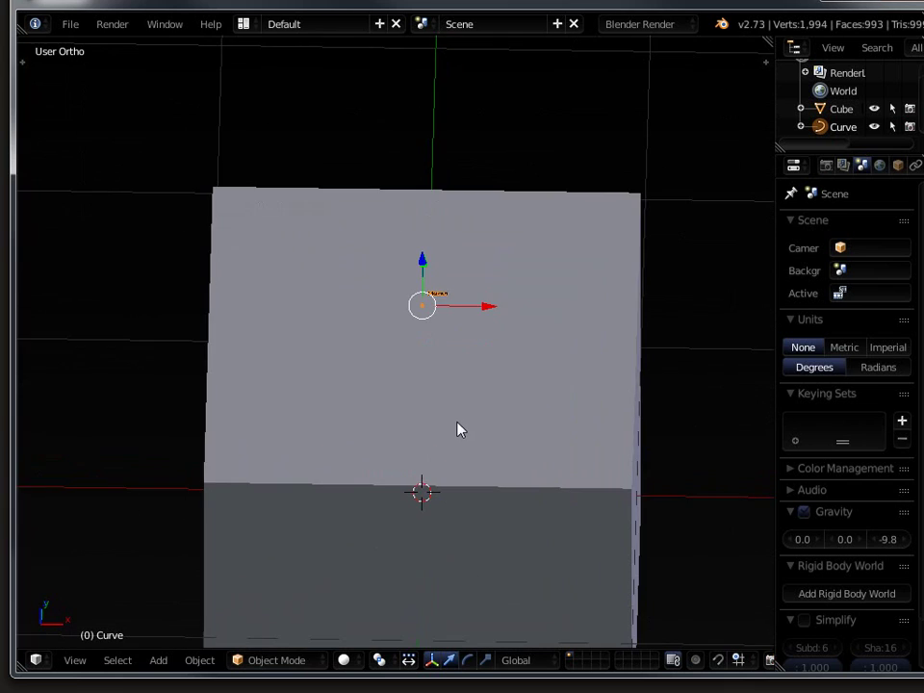
pyautogui.moveTo(458, 430)
pyautogui.mouseDown(button='middle')
pyautogui.moveTo(458, 466)
pyautogui.moveTo(458, 452)
pyautogui.mouseUp(button='middle')
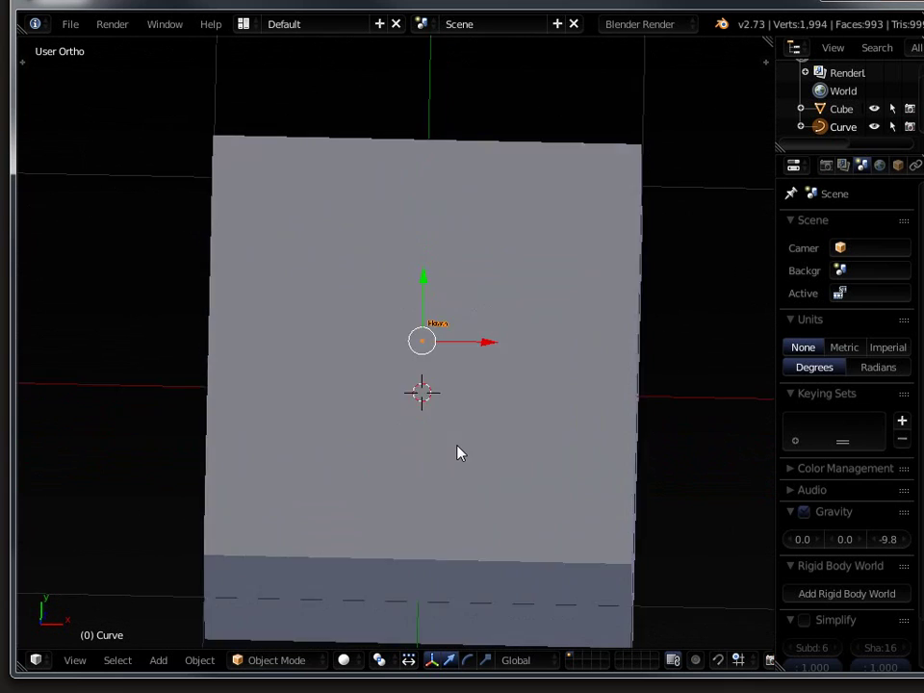
pyautogui.press('KP_7')
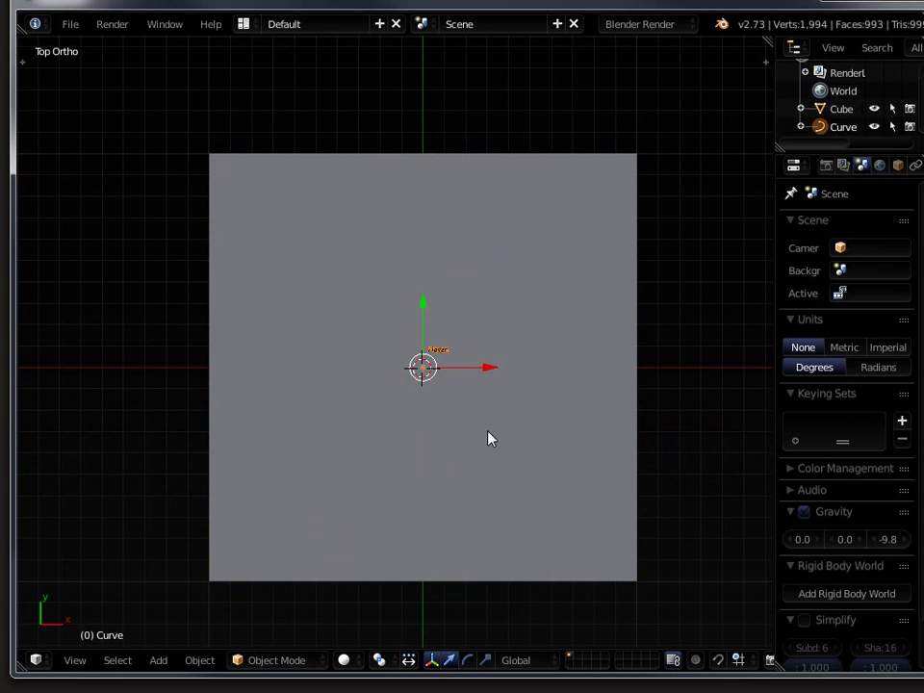
# Scale the Haven lettering up in two passes.
pyautogui.press('s')
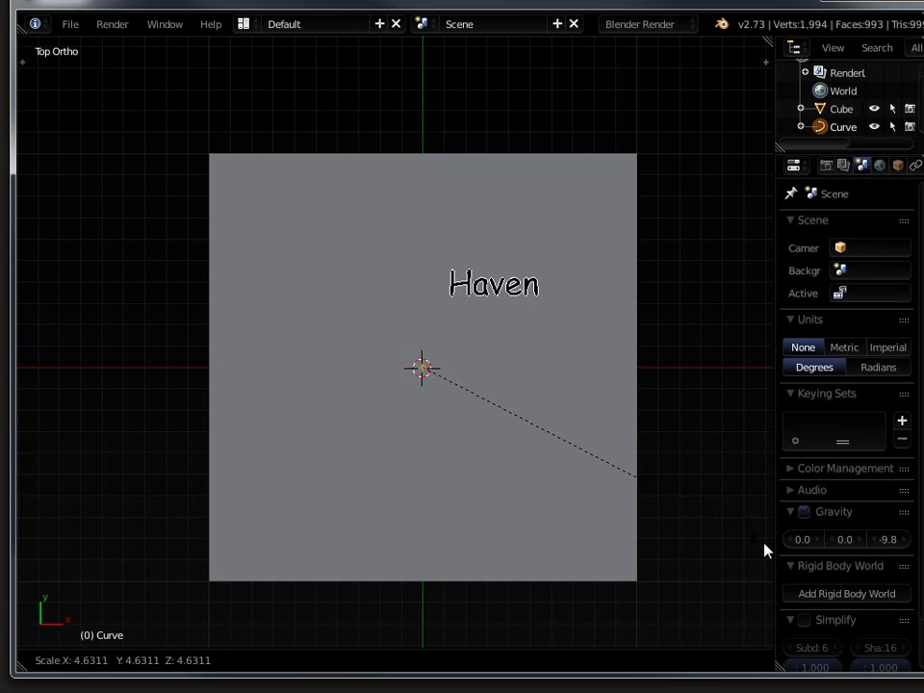
pyautogui.click(765, 549)
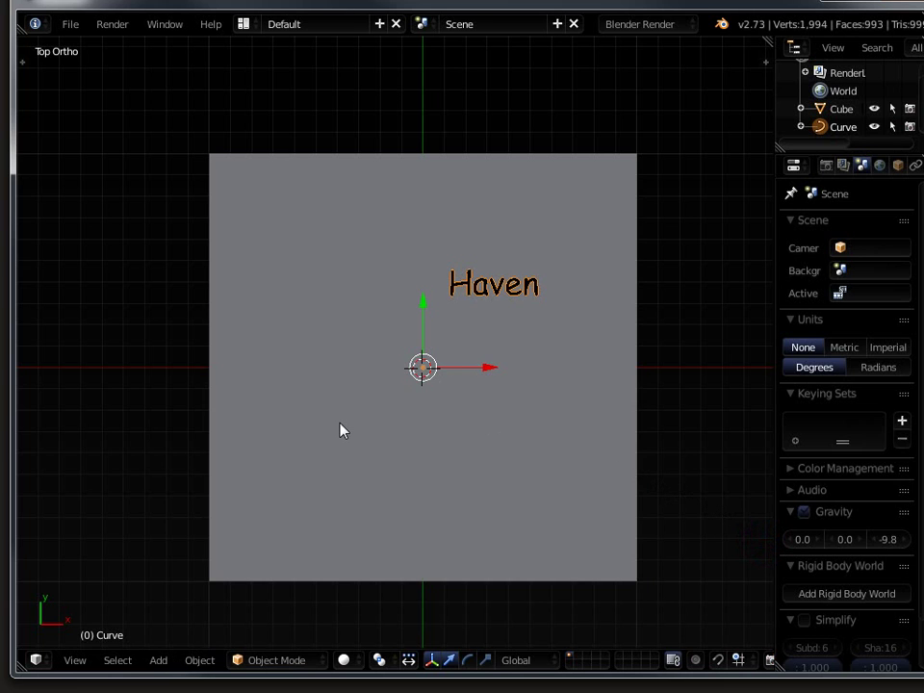
pyautogui.press('s')
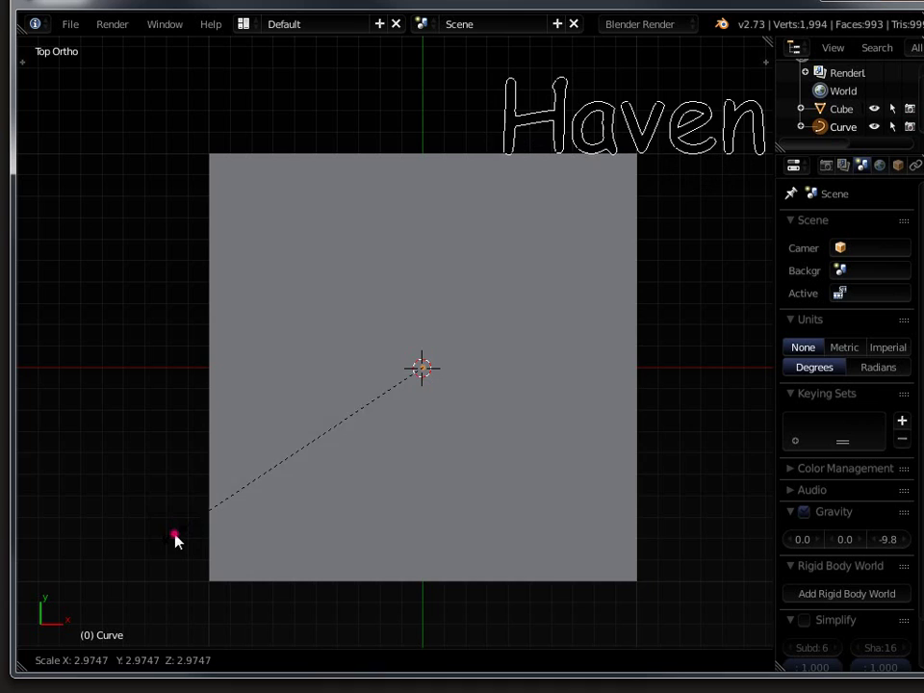
pyautogui.click(175, 539)
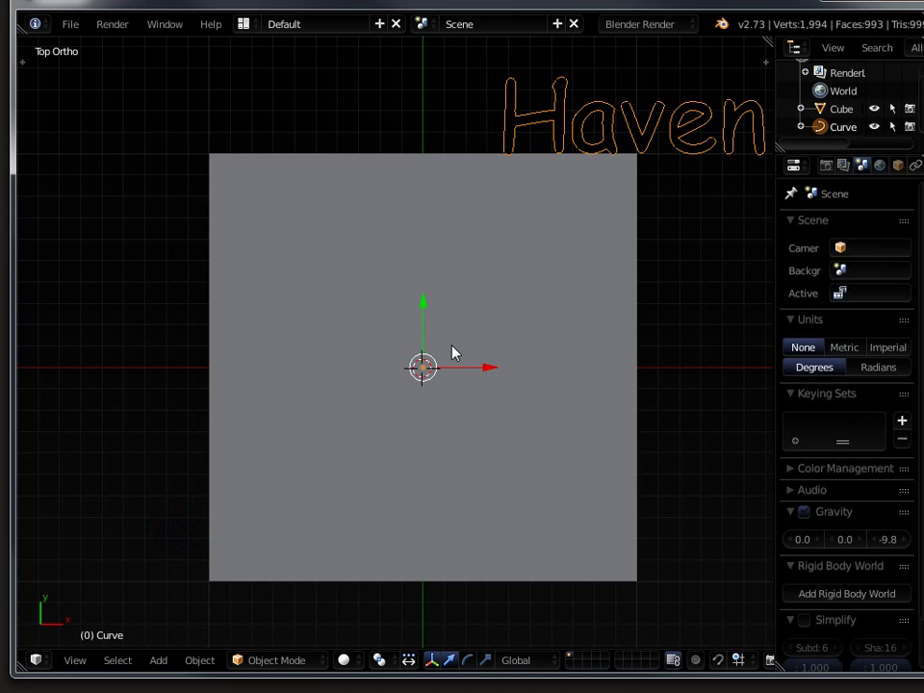
# Move the lettering, excluding Z, to the centre of the cube's top face.
pyautogui.press('g')
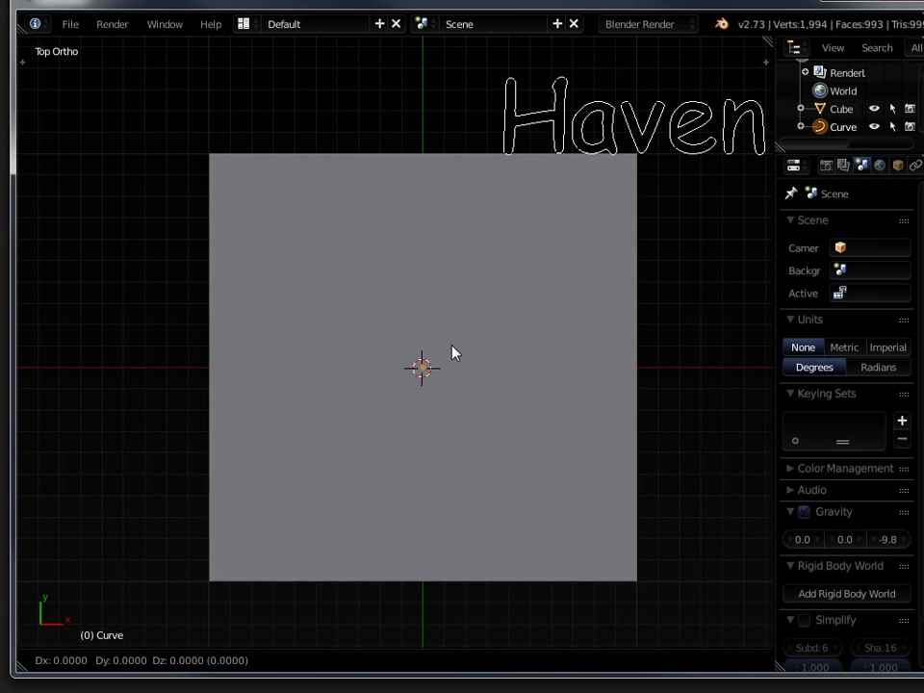
pyautogui.hotkey('shift', 'z')
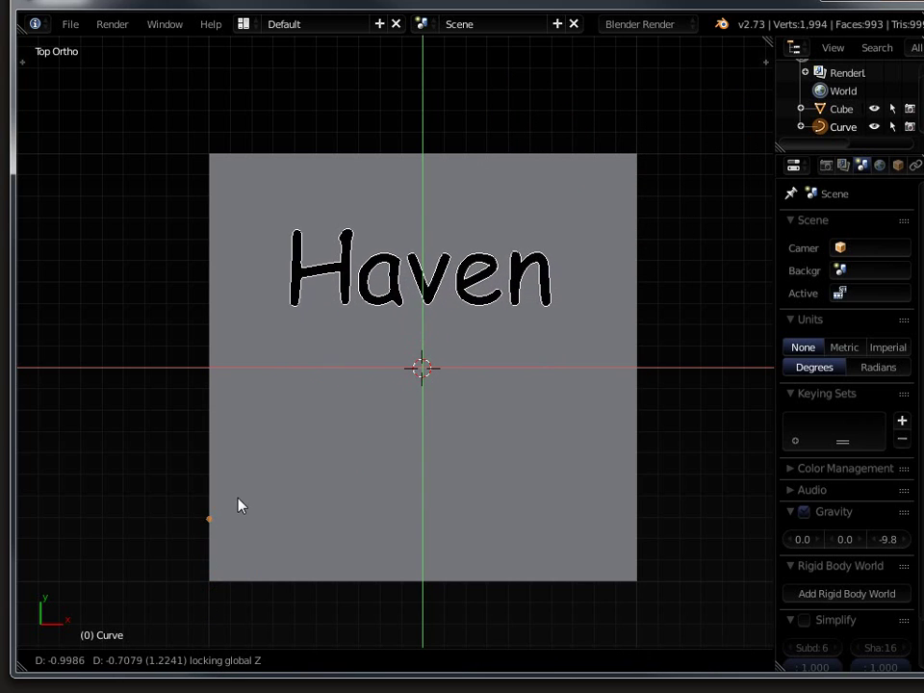
pyautogui.click(237, 592)
pyautogui.moveTo(411, 522); pyautogui.dragTo(397, 383, button='middle')
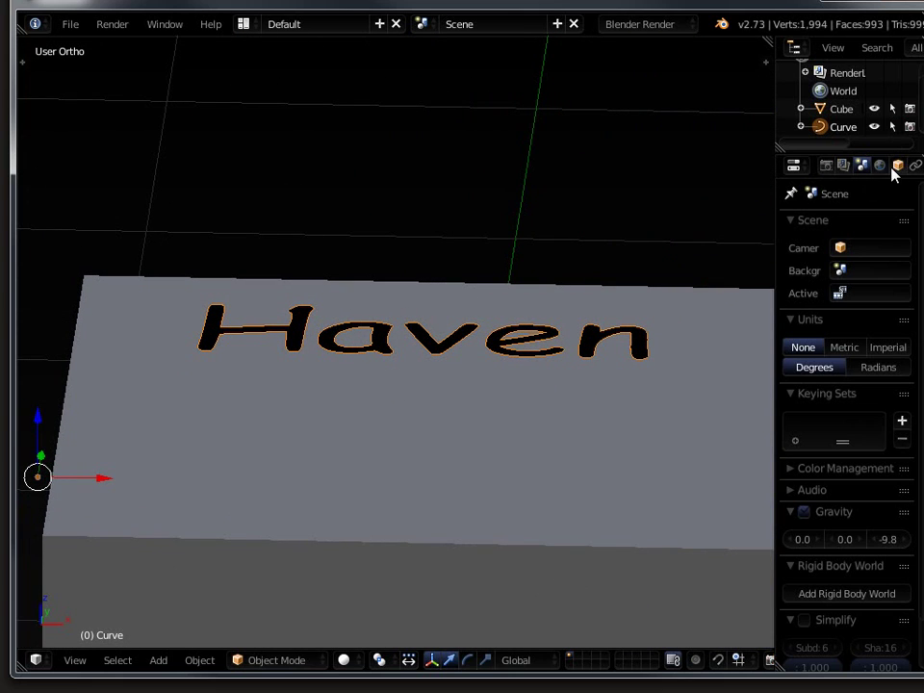
# Show the curve's Object Data settings and open the Alt+C Convert to menu.
pyautogui.scroll(-3, 893, 171)
pyautogui.scroll(-2, 862, 171)
pyautogui.click(841, 164)
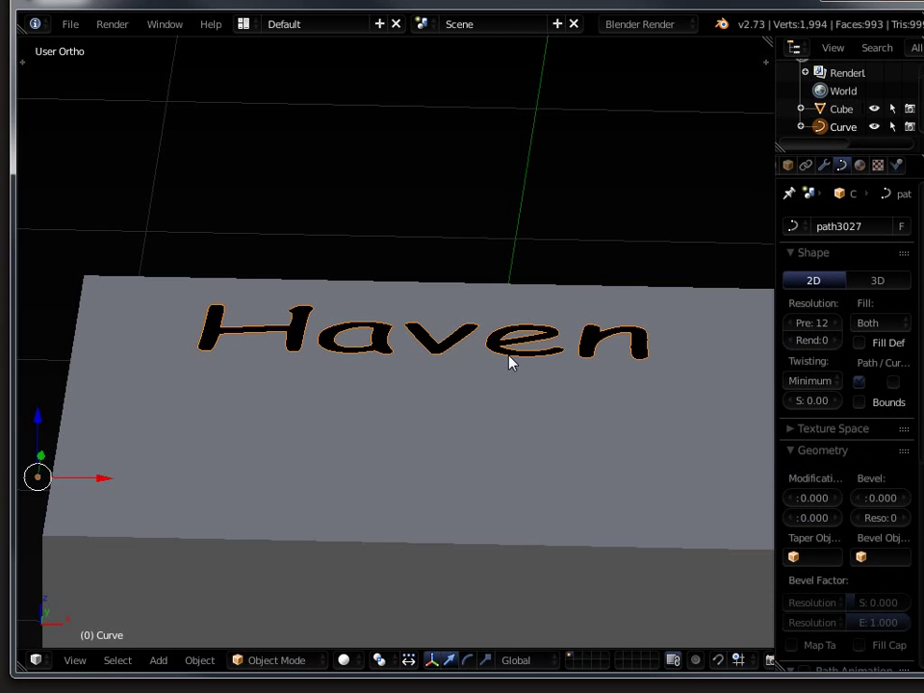
pyautogui.moveTo(510, 361); pyautogui.dragTo(467, 366, button='middle')
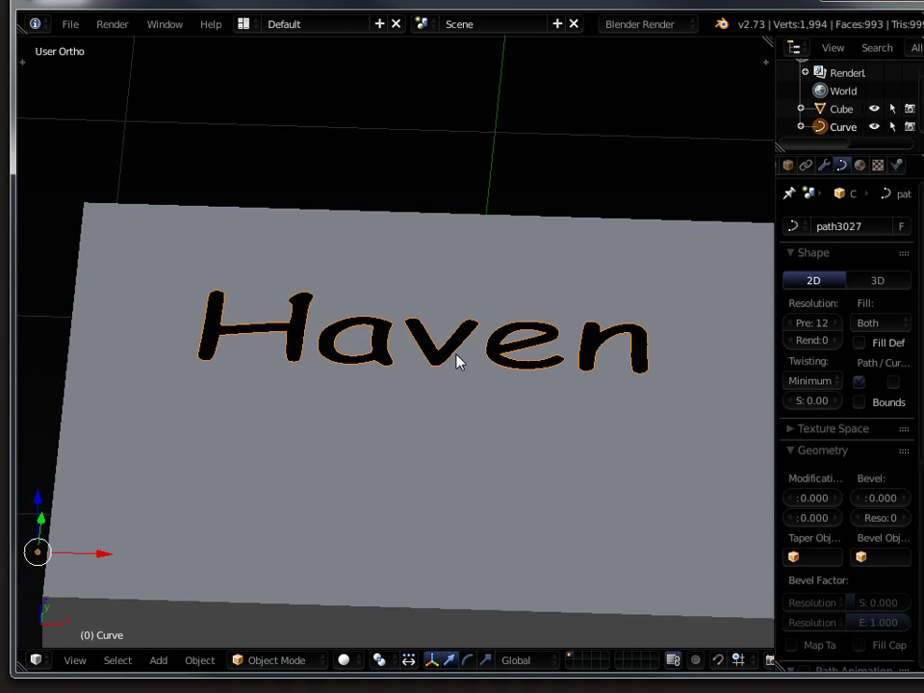
pyautogui.hotkey('alt', 'c')
pyautogui.hotkey('alt', 'c')
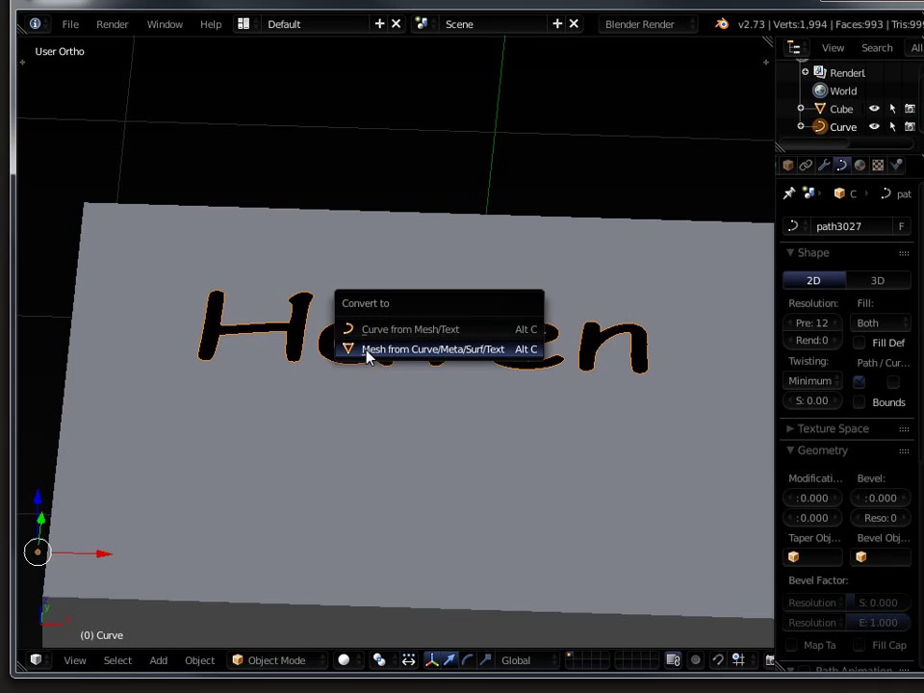
# Convert the Haven text curve to a mesh and enter Edit Mode.
pyautogui.click(432, 355)
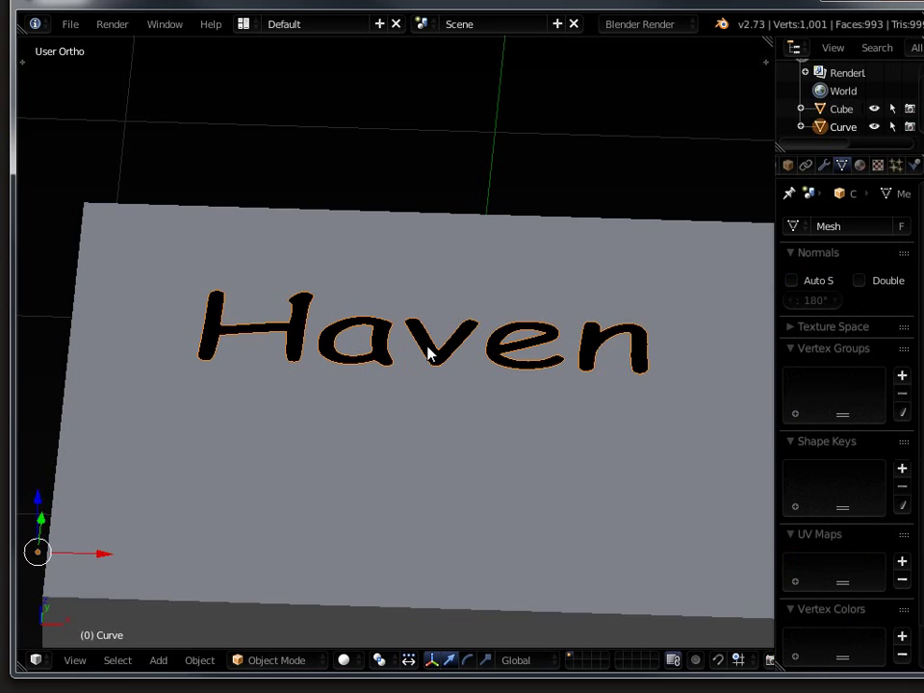
pyautogui.press('Tab')
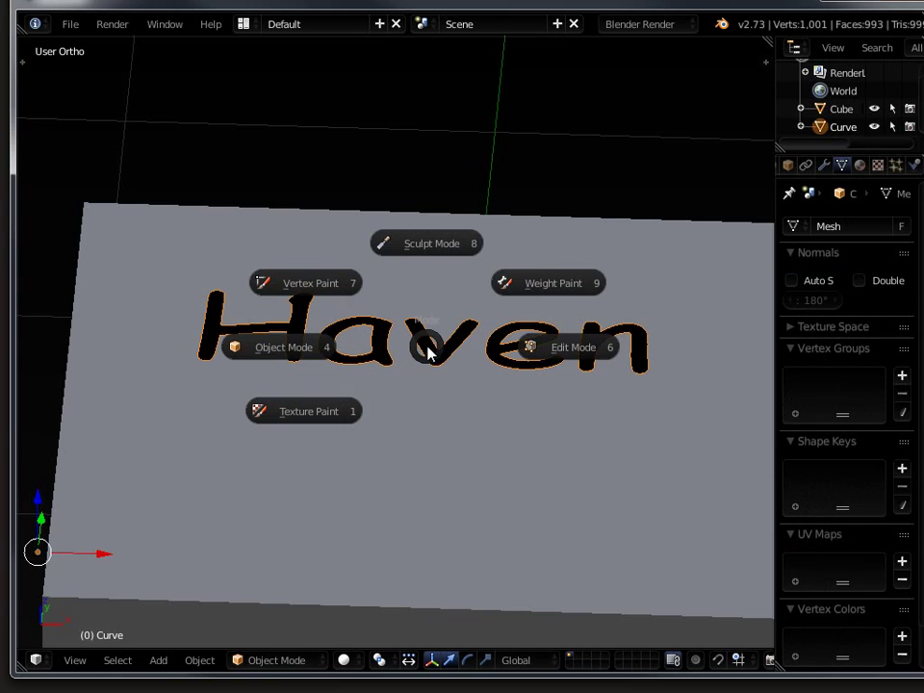
pyautogui.click(588, 348)
# Select all 993 vertices of the Haven mesh and inspect the triangulated letters up close.
pyautogui.scroll(1, 554, 354)
pyautogui.scroll(4, 553, 354)
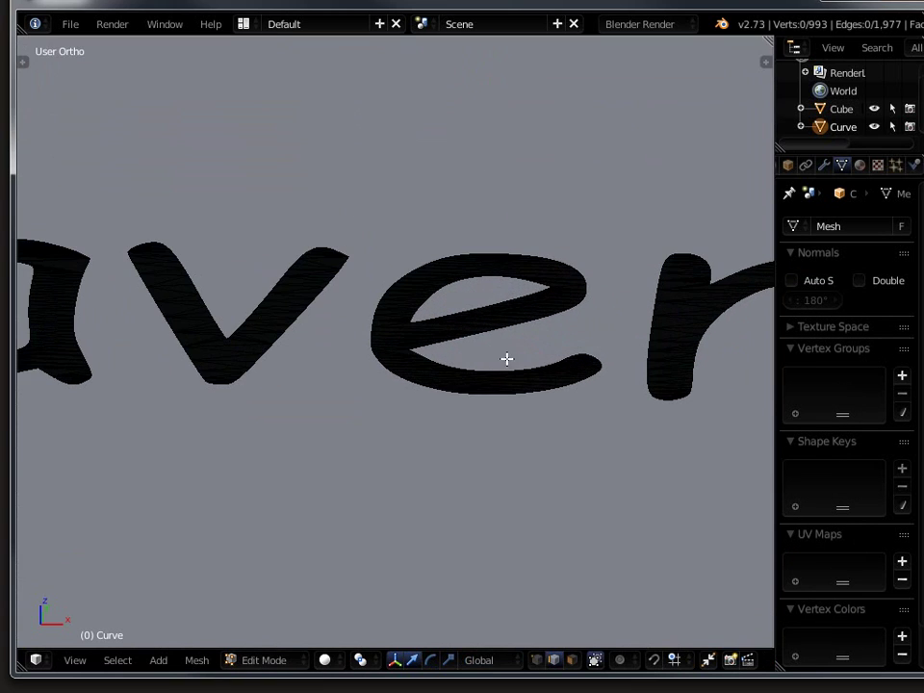
pyautogui.moveTo(490, 368); pyautogui.dragTo(468, 404, button='middle')
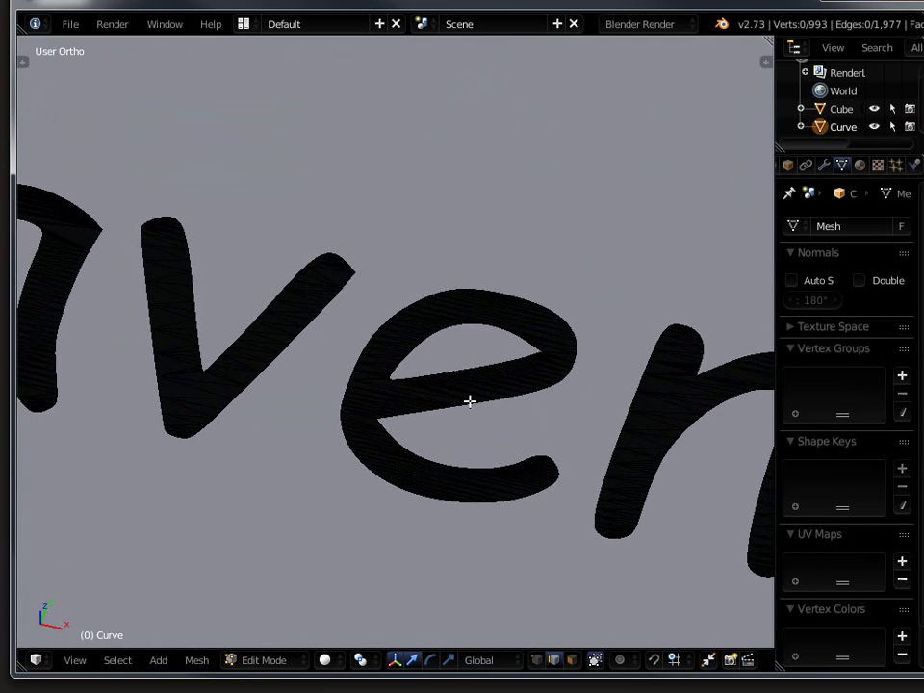
pyautogui.press('a')
pyautogui.scroll(-5, 471, 414)
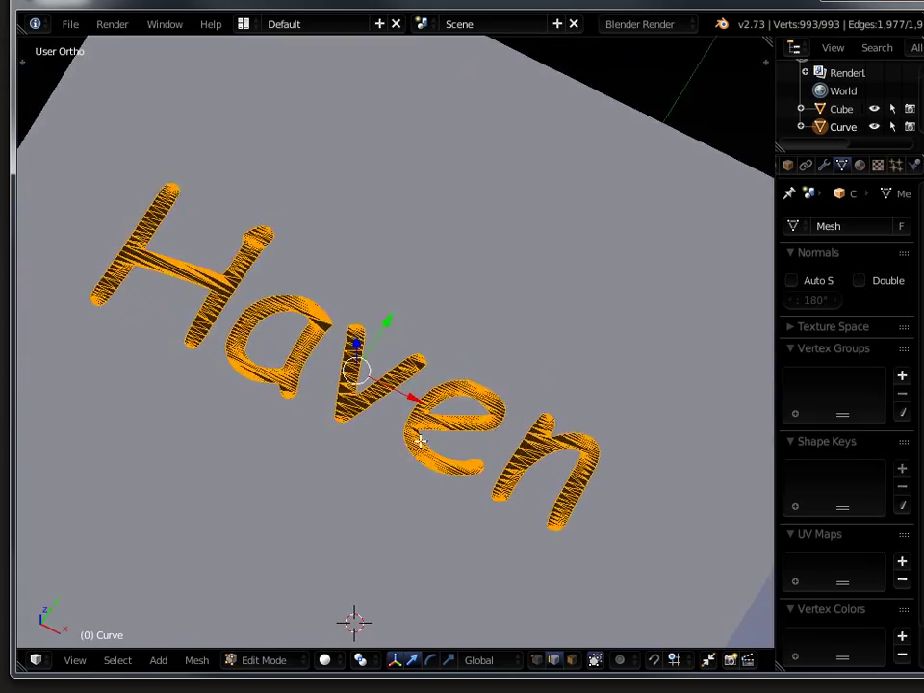
pyautogui.moveTo(421, 440); pyautogui.dragTo(500, 391, button='middle')
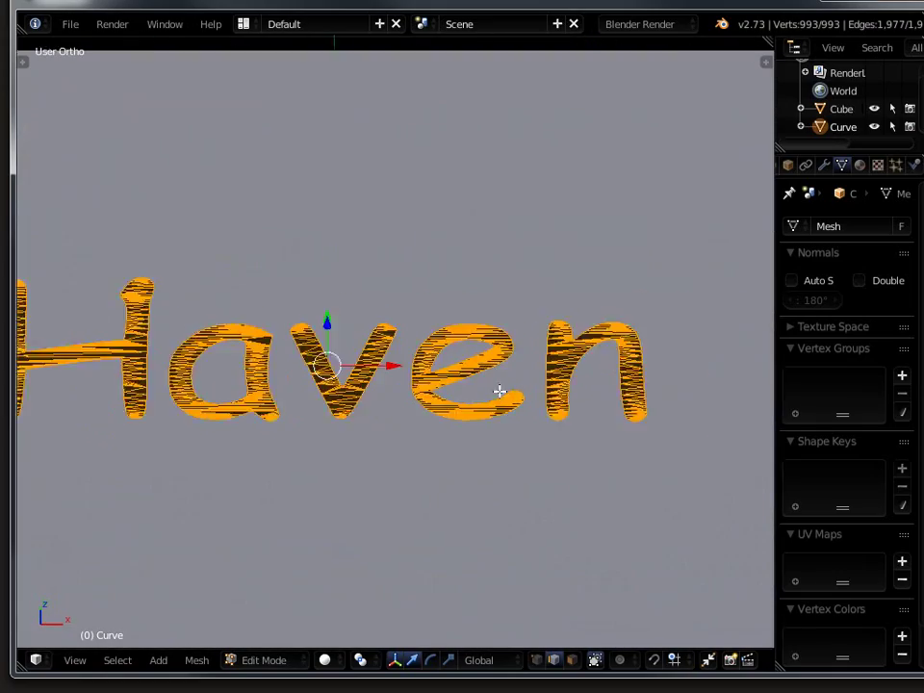
pyautogui.scroll(5, 499, 390)
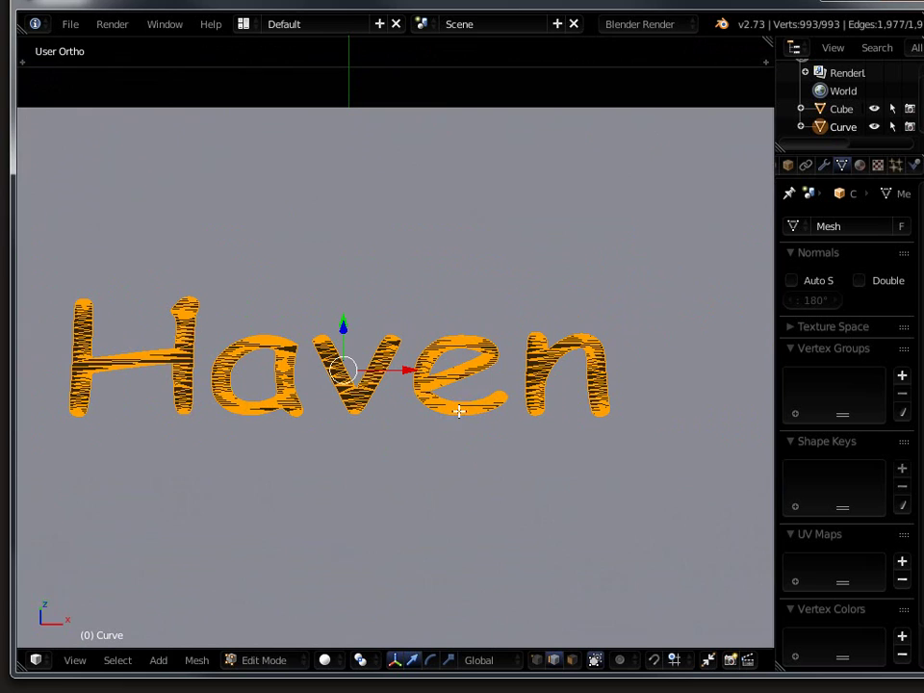
pyautogui.keyDown('shift'); pyautogui.moveTo(356, 472); pyautogui.dragTo(402, 424, button='middle'); pyautogui.keyUp('shift')
pyautogui.scroll(3, 324, 355)
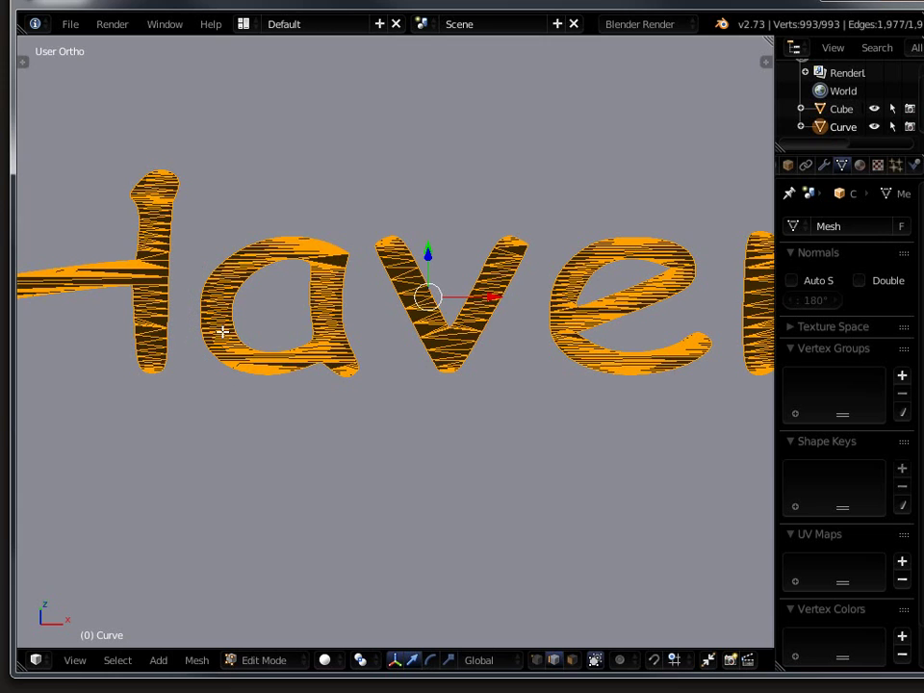
pyautogui.scroll(-3, 552, 415)
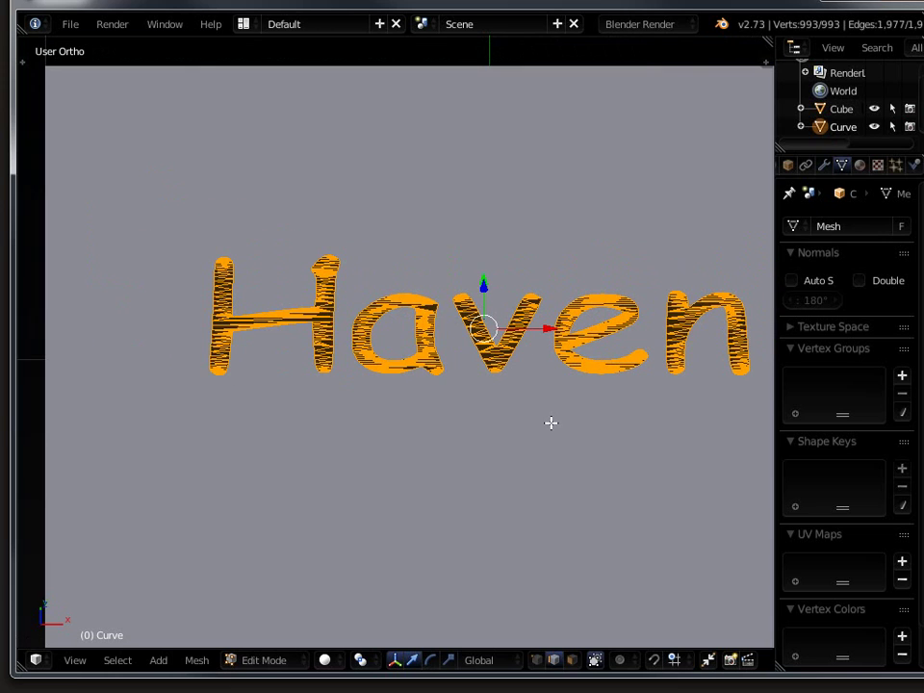
pyautogui.keyDown('shift'); pyautogui.moveTo(550, 420); pyautogui.dragTo(516, 314, button='middle'); pyautogui.keyUp('shift')
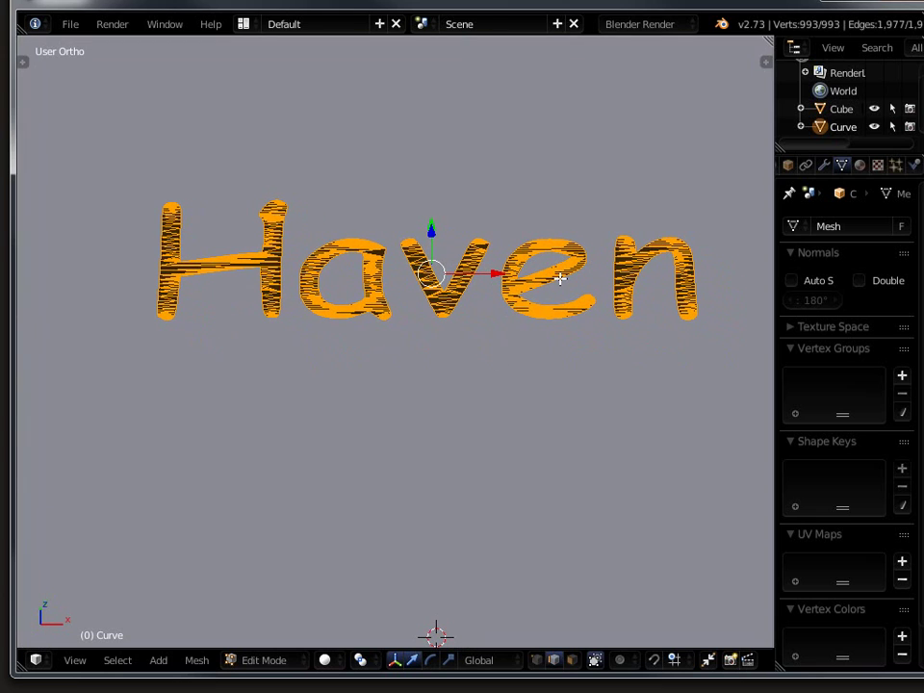
pyautogui.press('Tab')
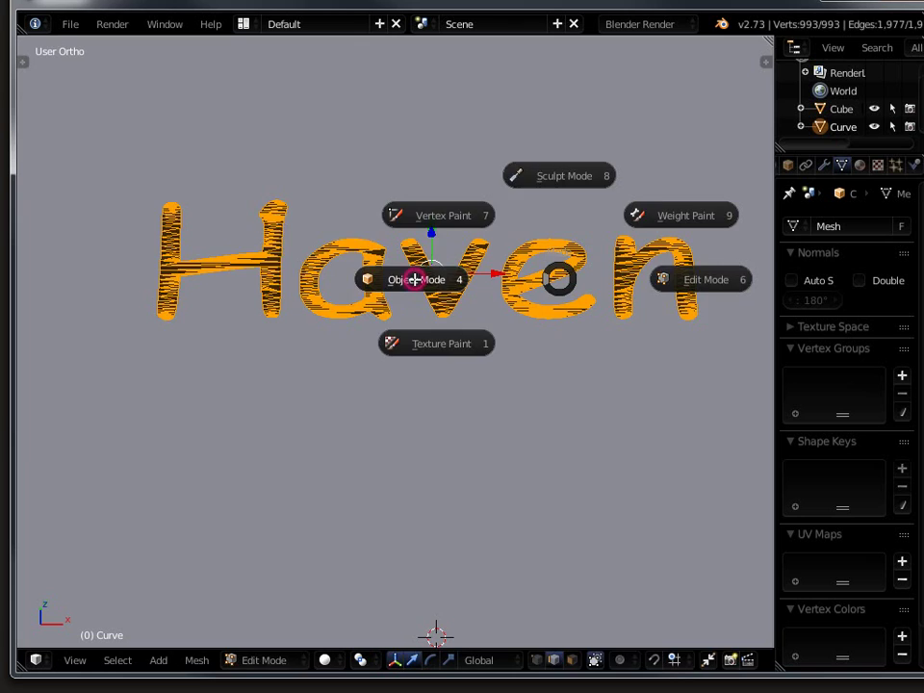
# Back in Object Mode, set Haven's origin to its geometry median and hide the tool shelf.
pyautogui.click(413, 279)
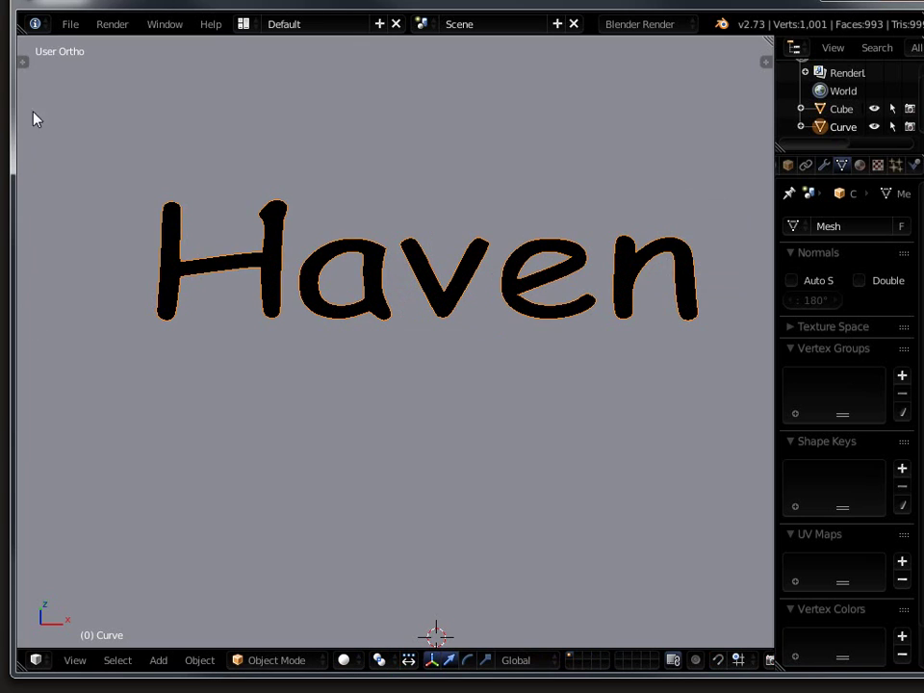
pyautogui.click(23, 63)
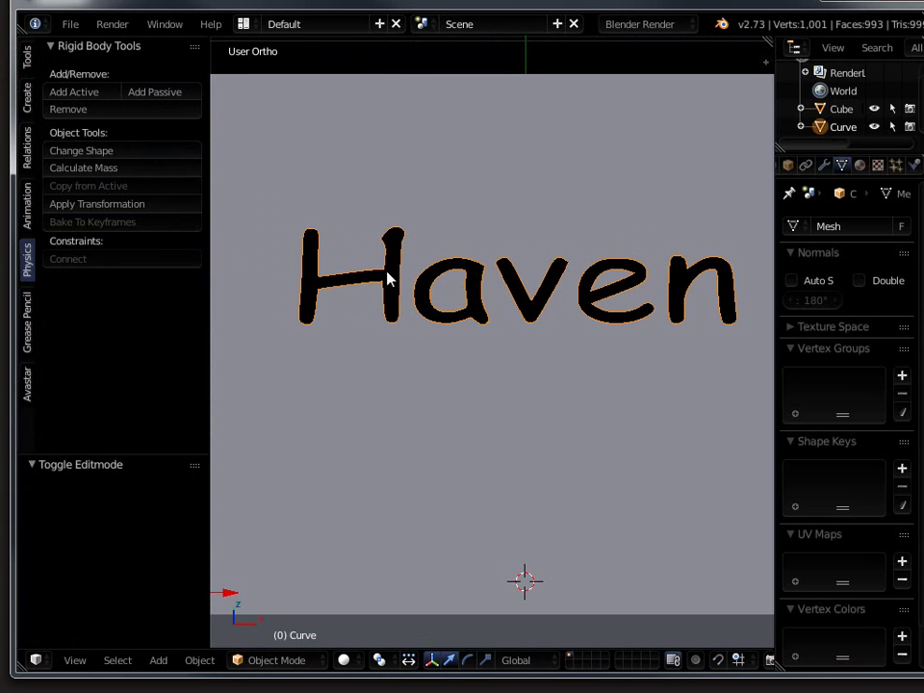
pyautogui.click(27, 56)
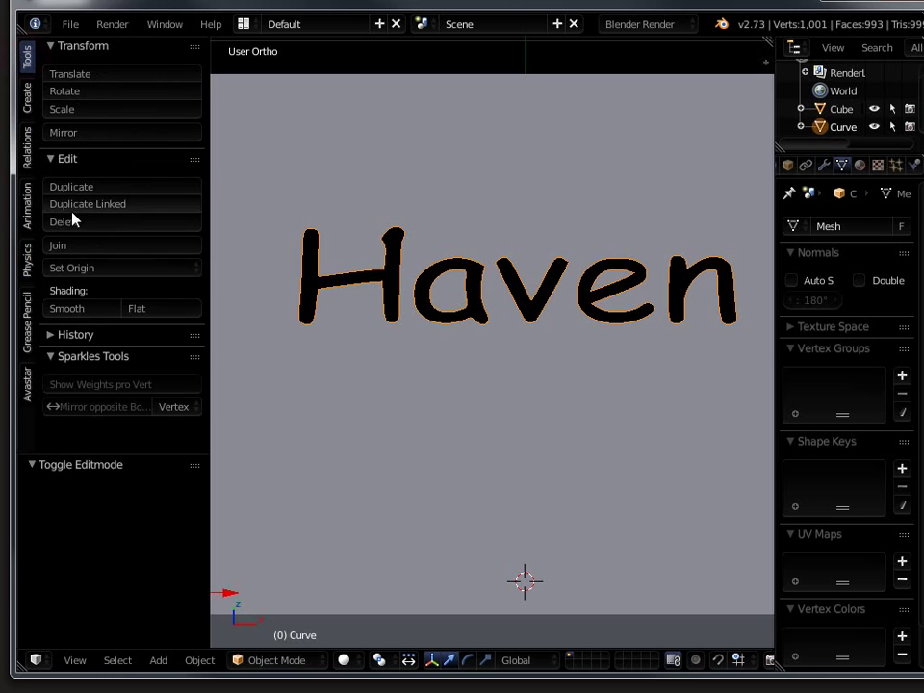
pyautogui.click(69, 273)
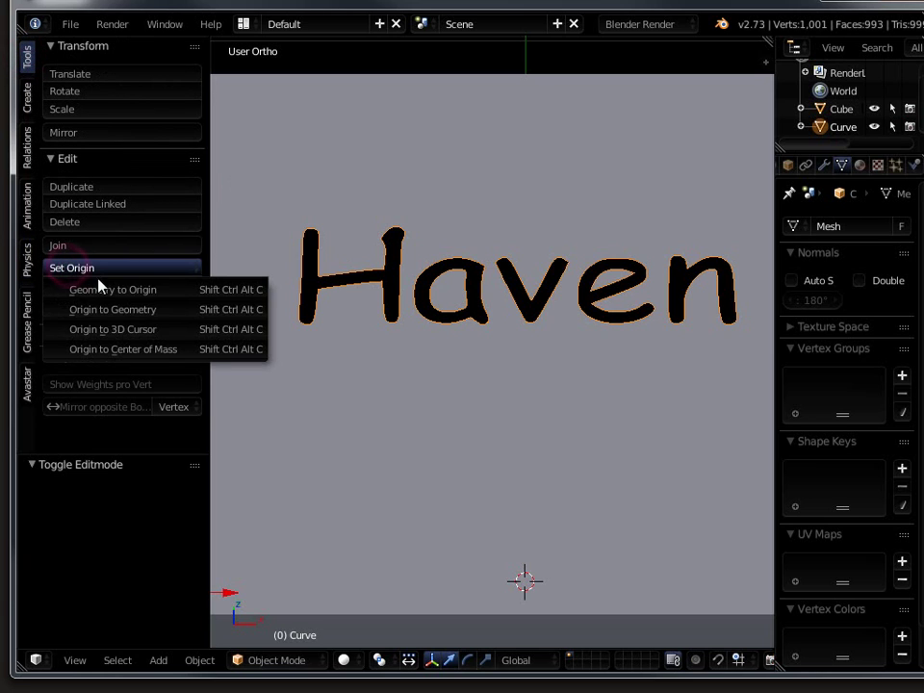
pyautogui.click(87, 312)
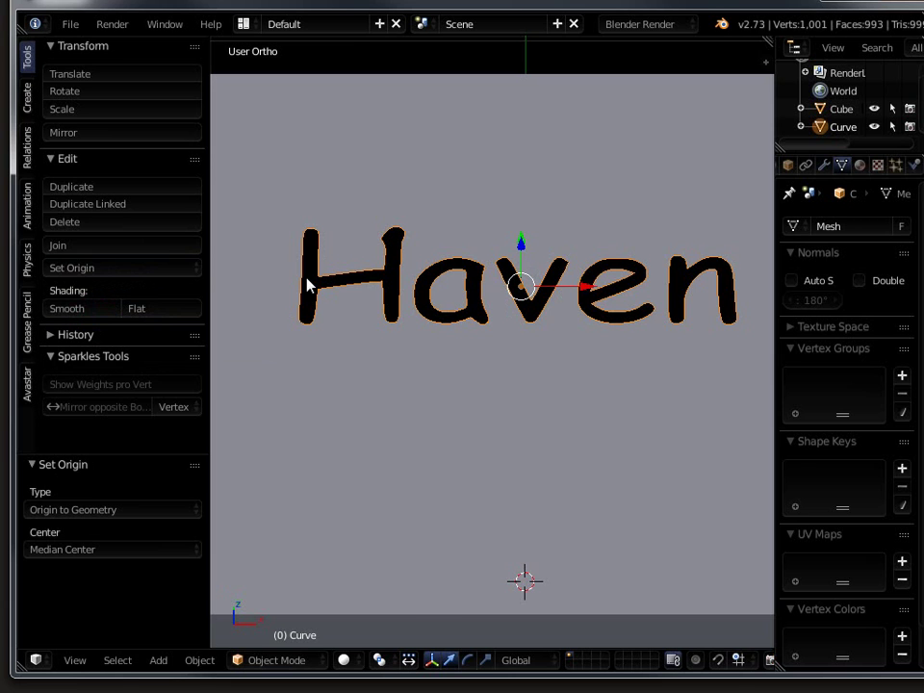
pyautogui.press('t')
pyautogui.moveTo(437, 478); pyautogui.dragTo(442, 364, button='middle')
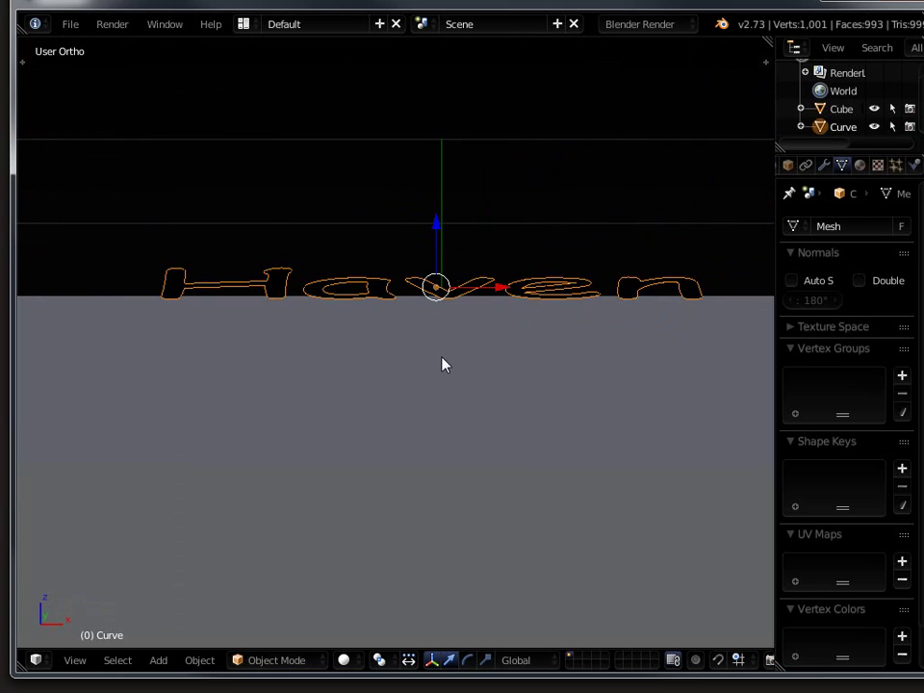
# Extrude the Haven letter faces along global Z to give the text solid thickness.
pyautogui.press('Tab')
pyautogui.click(575, 359)
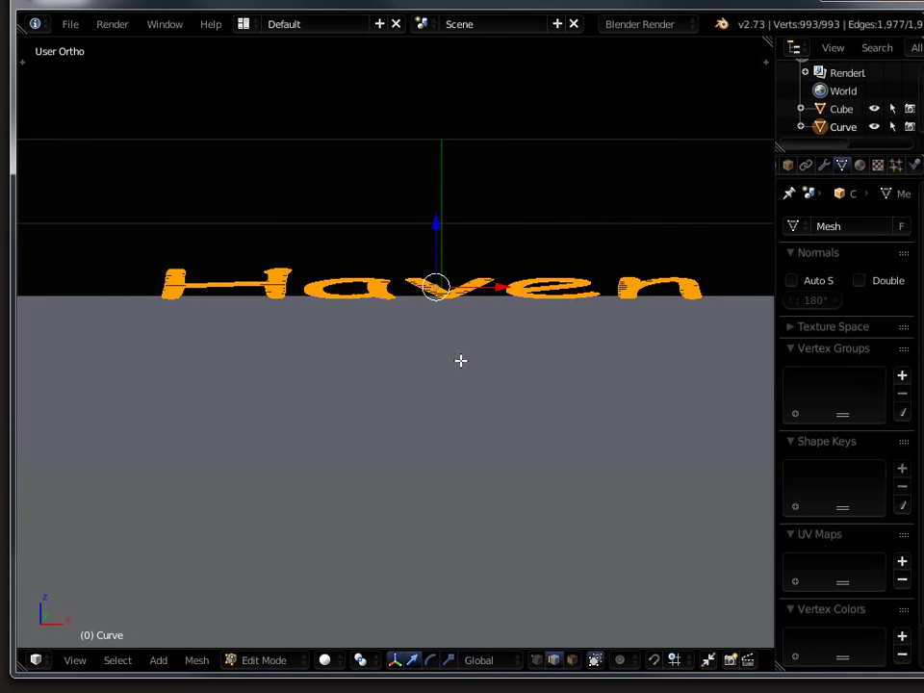
pyautogui.press('e')
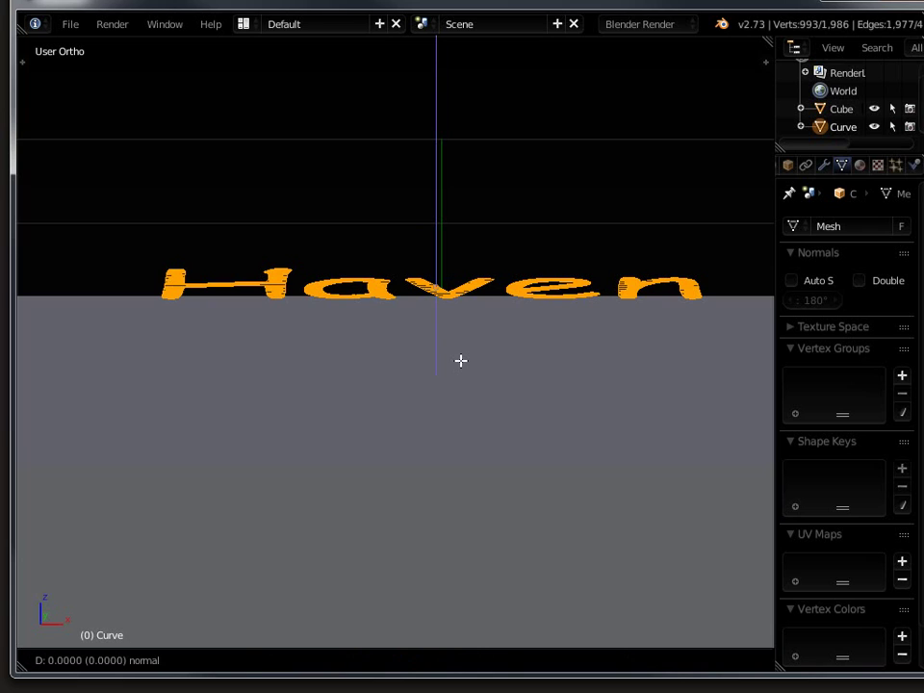
pyautogui.press('z')
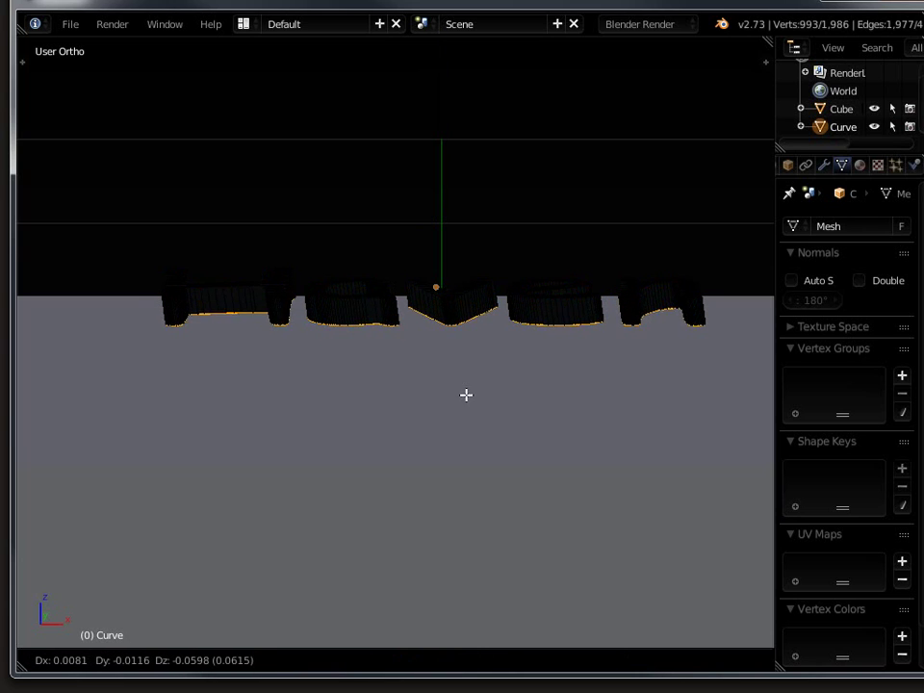
pyautogui.press('z')
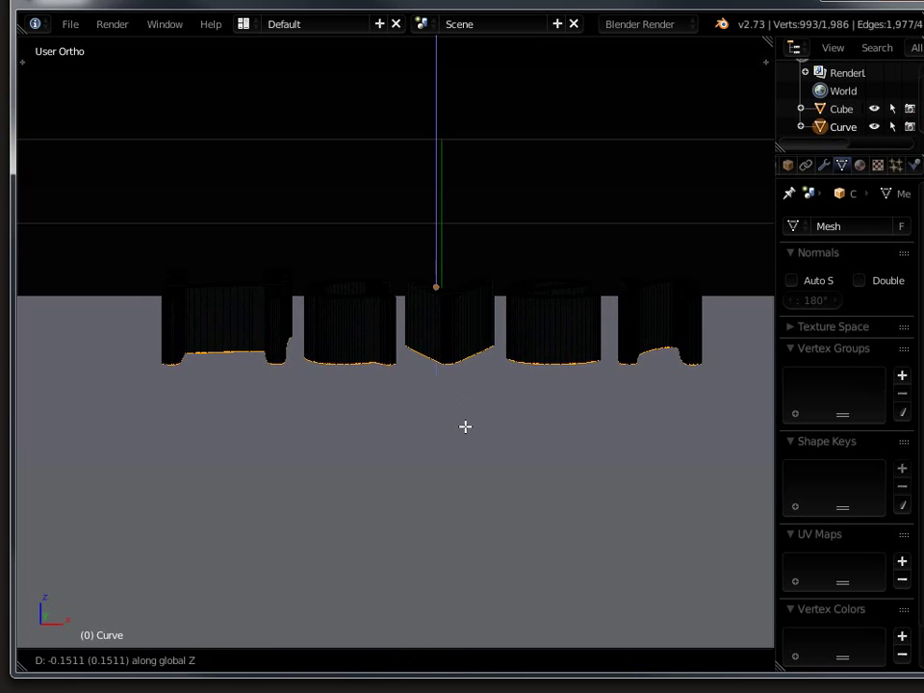
pyautogui.click(461, 458)
pyautogui.moveTo(606, 358); pyautogui.dragTo(585, 426, button='middle')
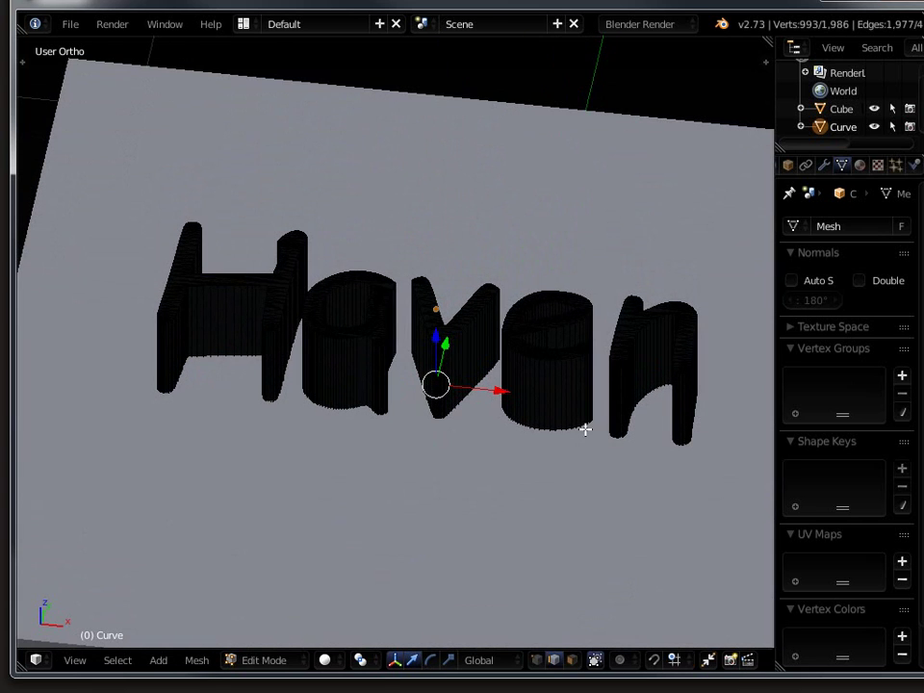
pyautogui.moveTo(427, 377); pyautogui.dragTo(489, 427, button='middle')
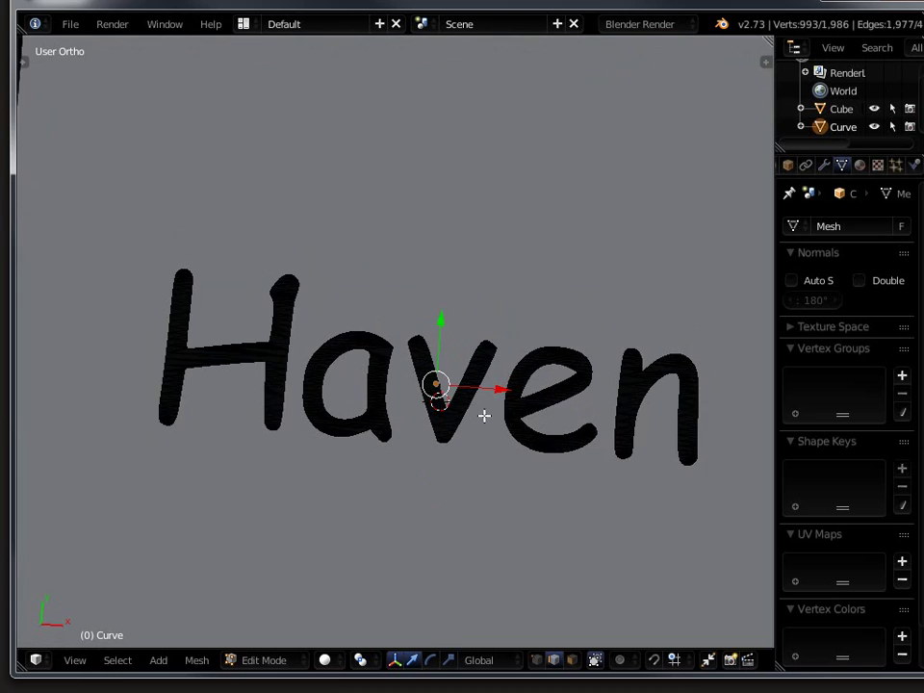
pyautogui.moveTo(410, 443); pyautogui.dragTo(429, 399, button='middle')
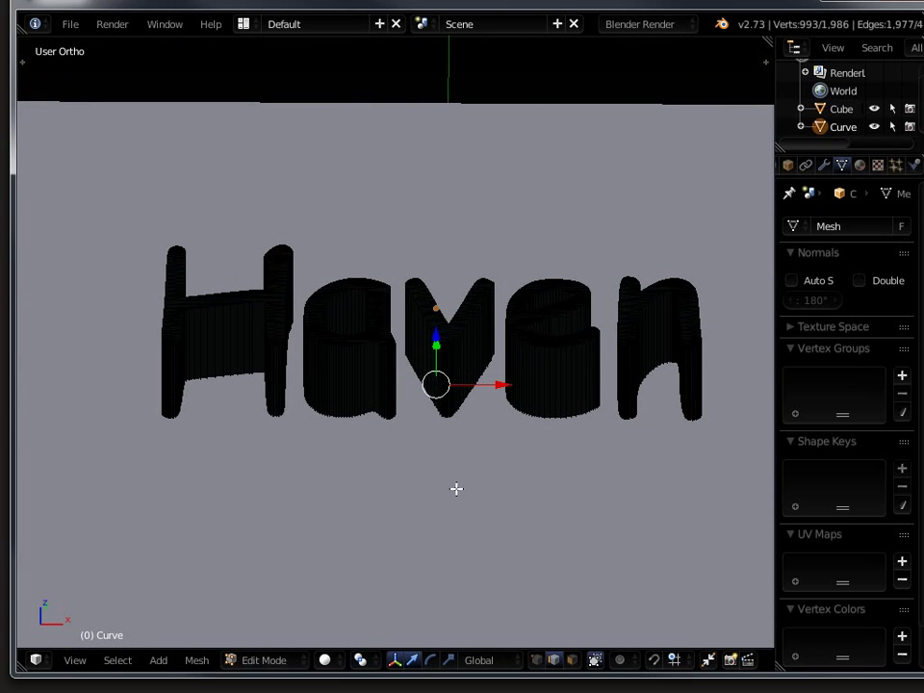
pyautogui.press('z')
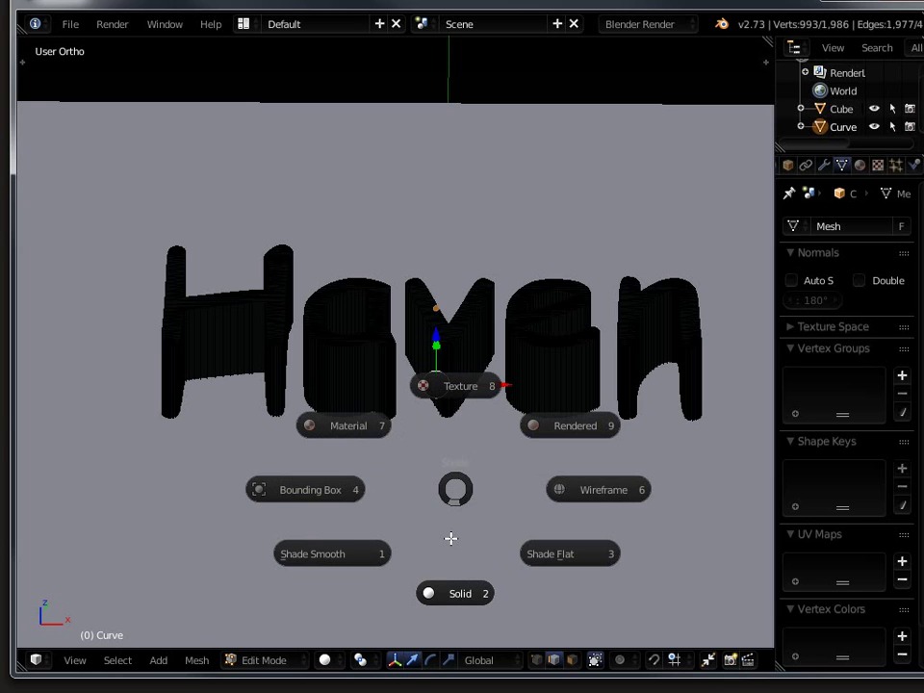
# Switch to wireframe shading and frame the text and cube in Front view.
pyautogui.click(566, 489)
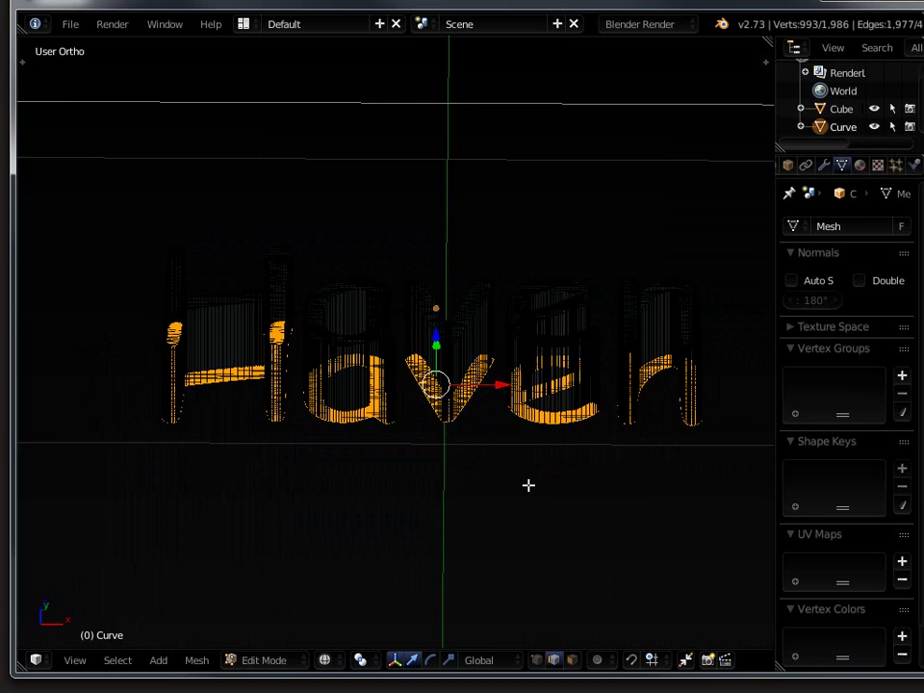
pyautogui.press('KP_1')
pyautogui.scroll(-3, 521, 476)
pyautogui.keyDown('shift'); pyautogui.moveTo(519, 481); pyautogui.dragTo(460, 420, button='middle'); pyautogui.keyUp('shift')
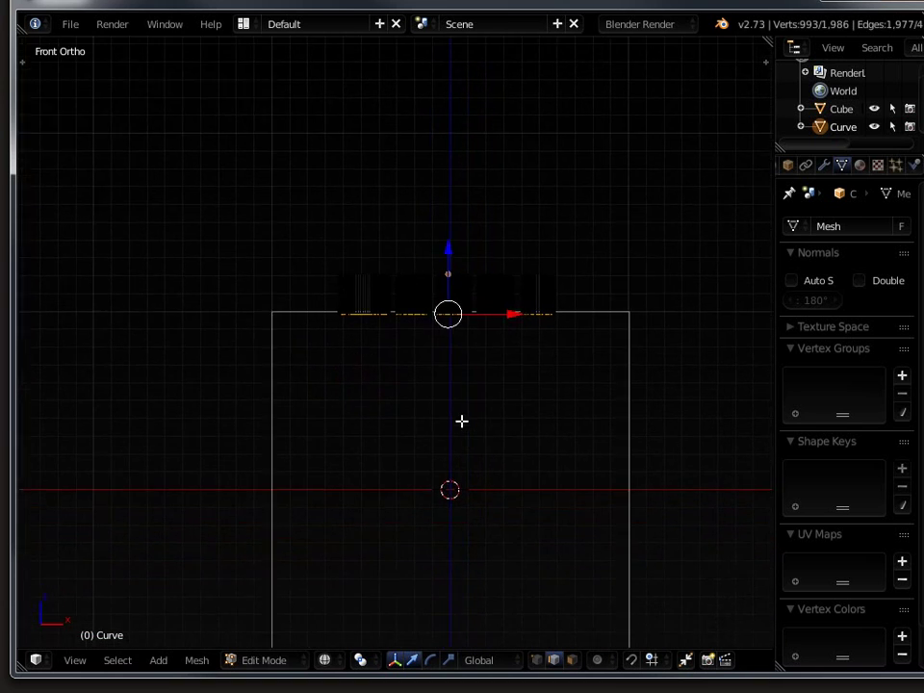
pyautogui.scroll(2, 461, 421)
# Move the extruded letters up to the cube's top face.
pyautogui.press('g')
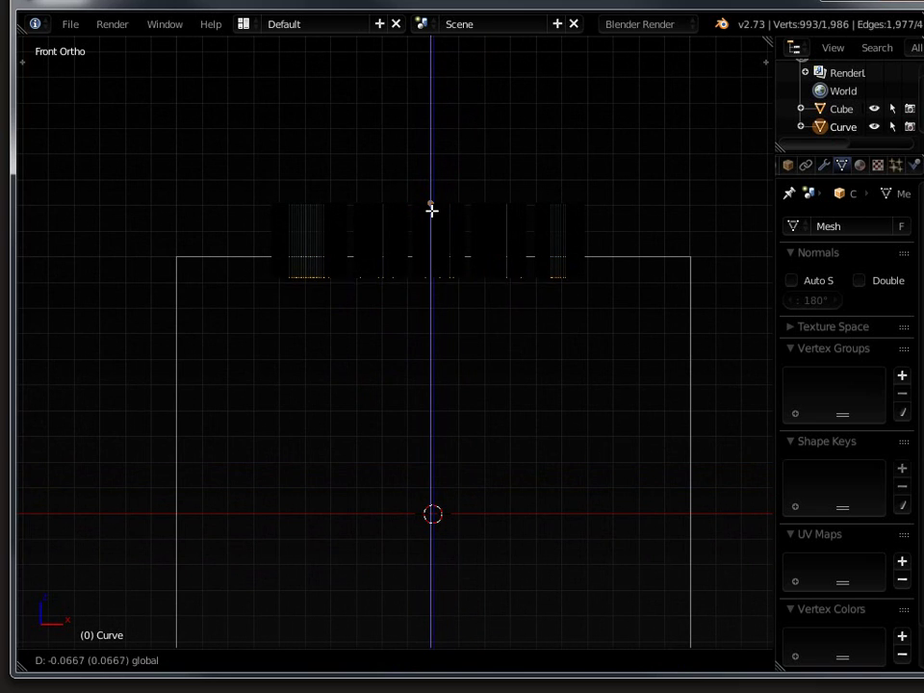
pyautogui.click(432, 211)
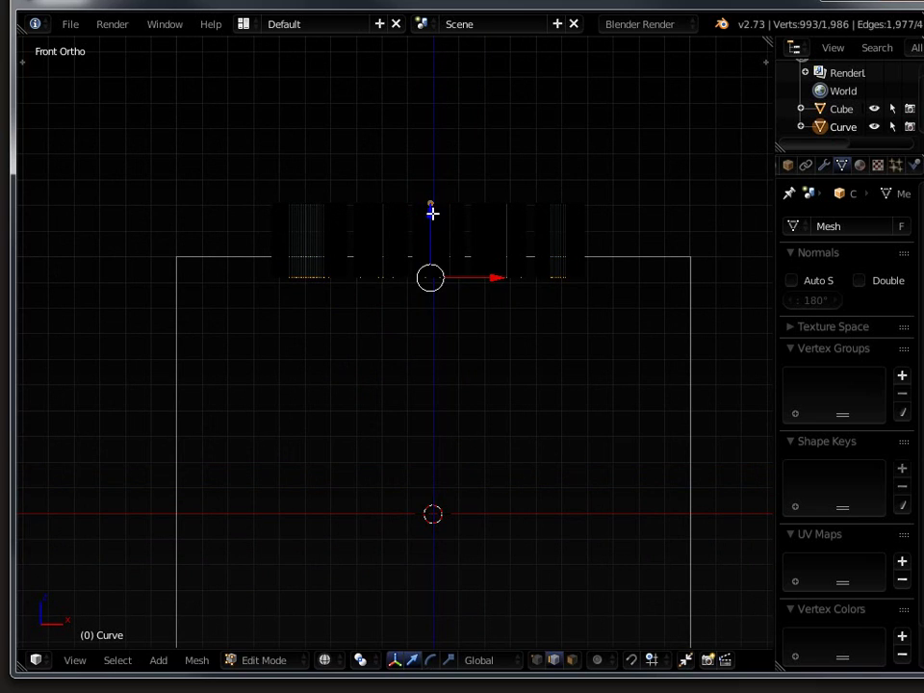
pyautogui.press('Tab')
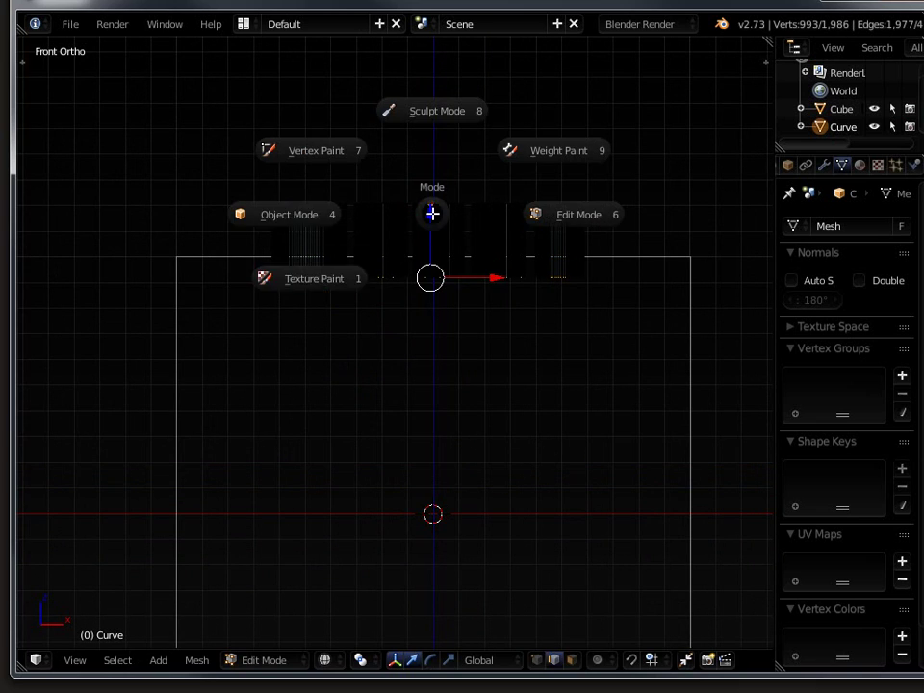
# In Object Mode, raise the Haven object along Z so its letters straddle the cube top.
pyautogui.click(292, 215)
pyautogui.press('g')
pyautogui.press('z')
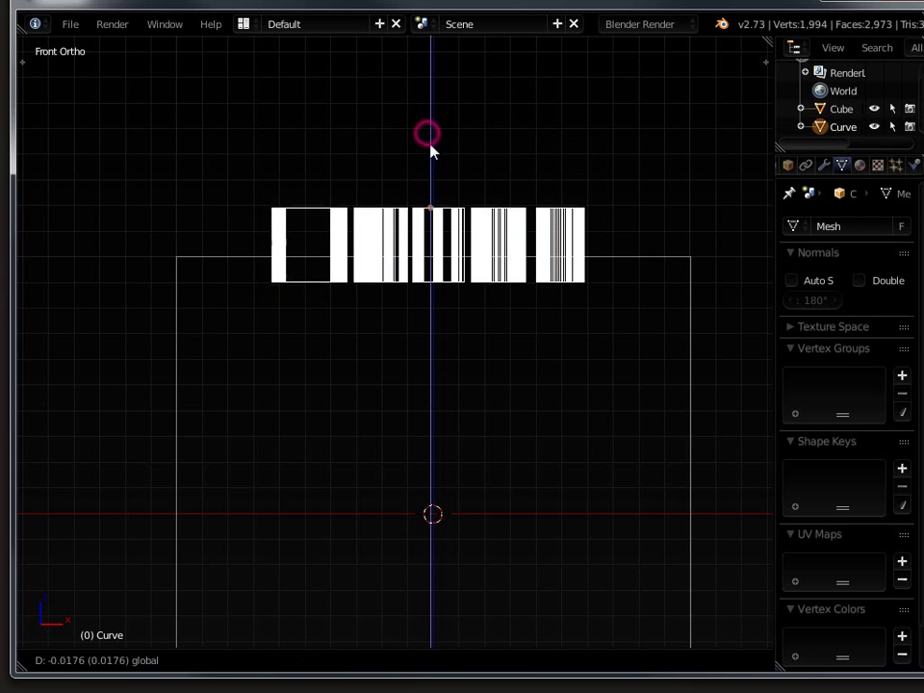
pyautogui.press('Escape')
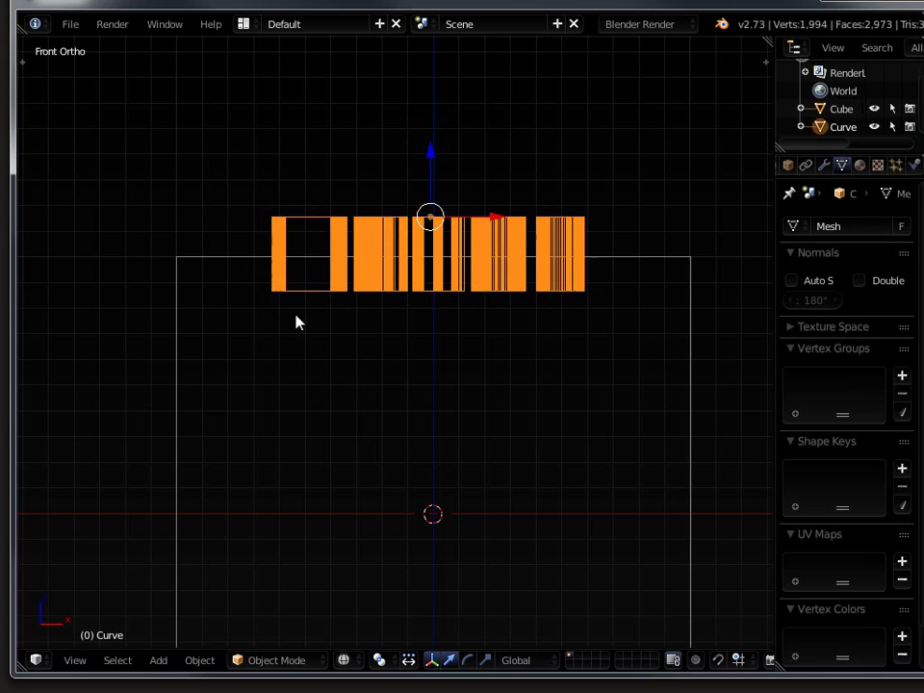
pyautogui.moveTo(429, 161); pyautogui.dragTo(431, 135)
pyautogui.moveTo(635, 327)
pyautogui.mouseDown(button='middle')
pyautogui.moveTo(606, 357)
pyautogui.moveTo(583, 427)
pyautogui.moveTo(594, 433)
pyautogui.moveTo(583, 402)
pyautogui.mouseUp(button='middle')
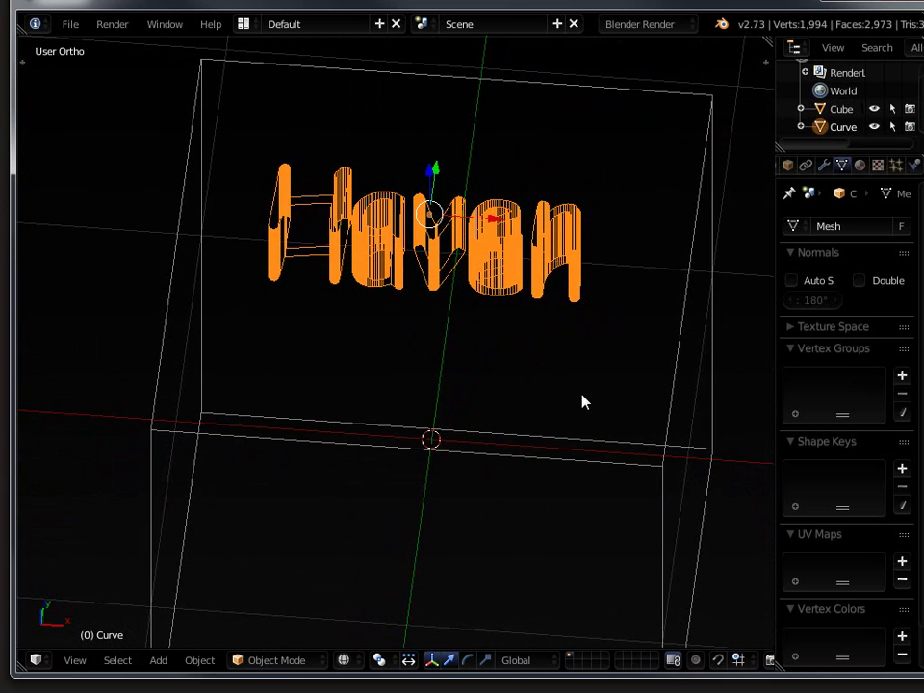
pyautogui.press('Tab')
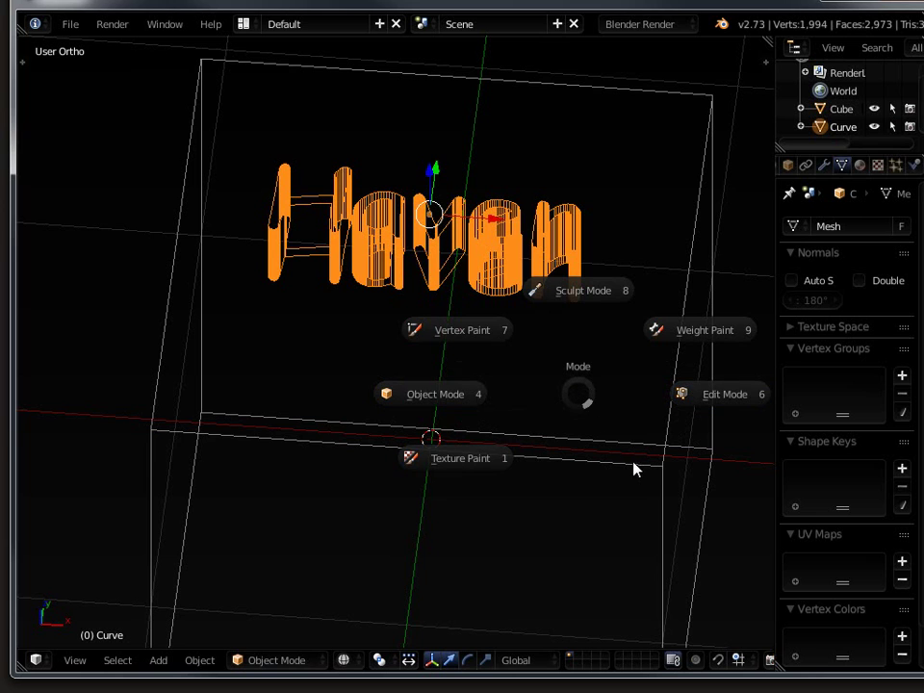
pyautogui.press('Escape')
# Restore solid shading and orbit for a clearer look at the cube top.
pyautogui.press('z')
pyautogui.click(606, 534)
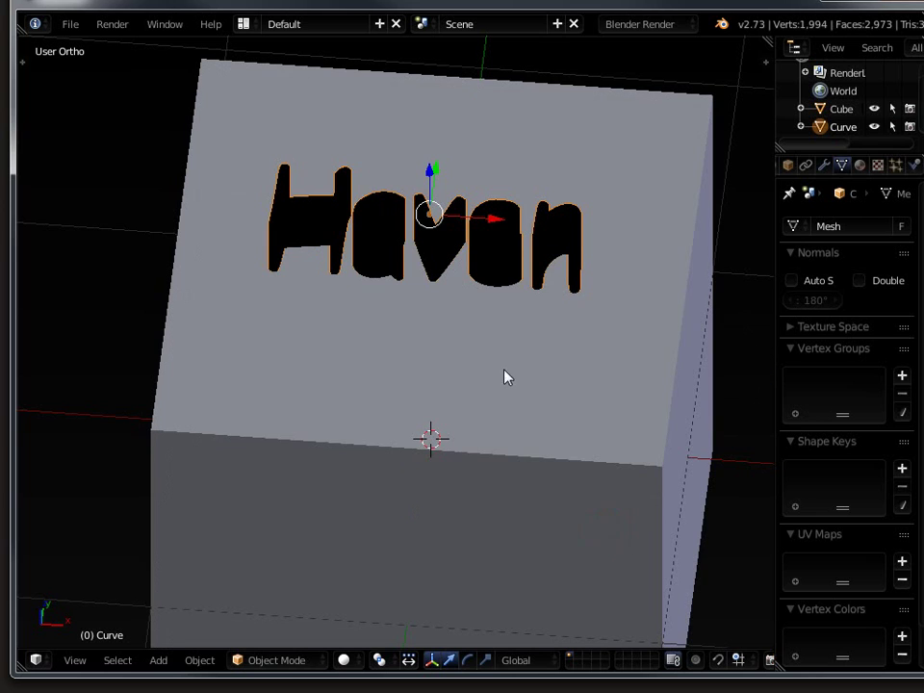
pyautogui.moveTo(505, 378)
pyautogui.mouseDown(button='middle')
pyautogui.moveTo(738, 320)
pyautogui.moveTo(628, 183)
pyautogui.mouseUp(button='middle')
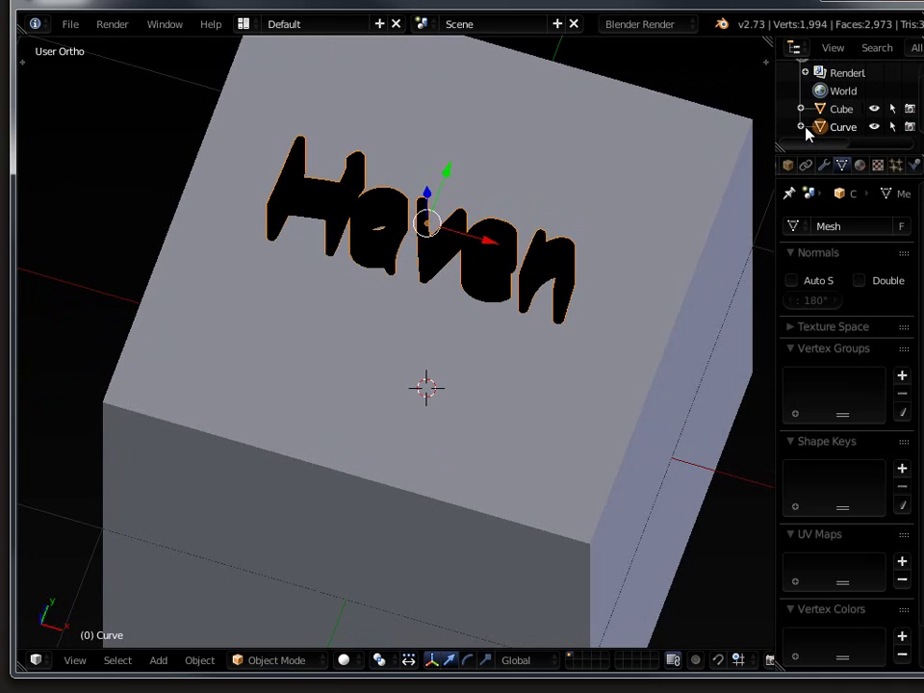
# Hide the Haven text, select the cube, and show its Modifiers tab.
pyautogui.click(872, 127)
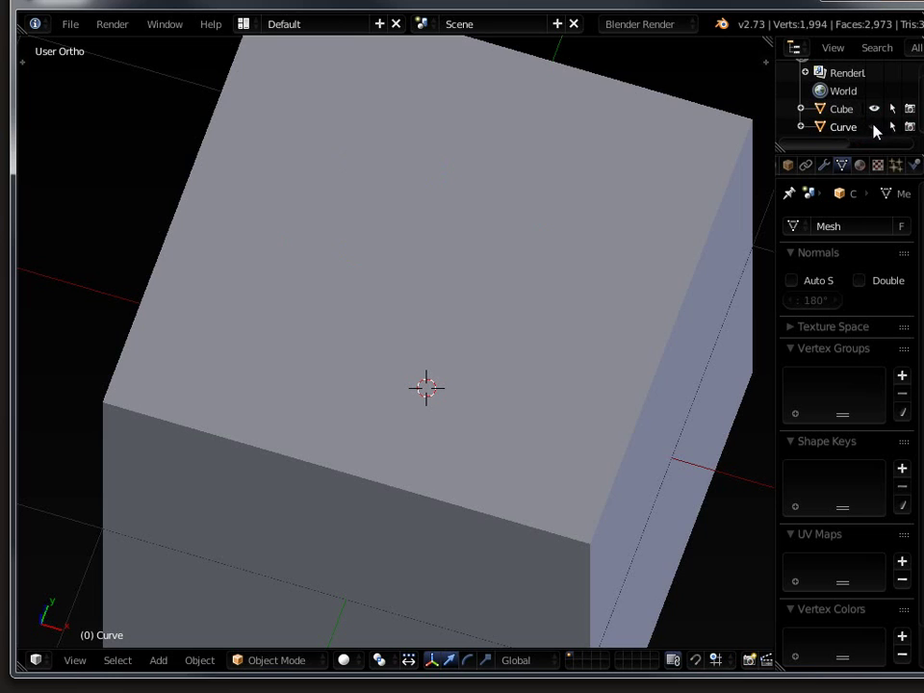
pyautogui.rightClick(711, 145)
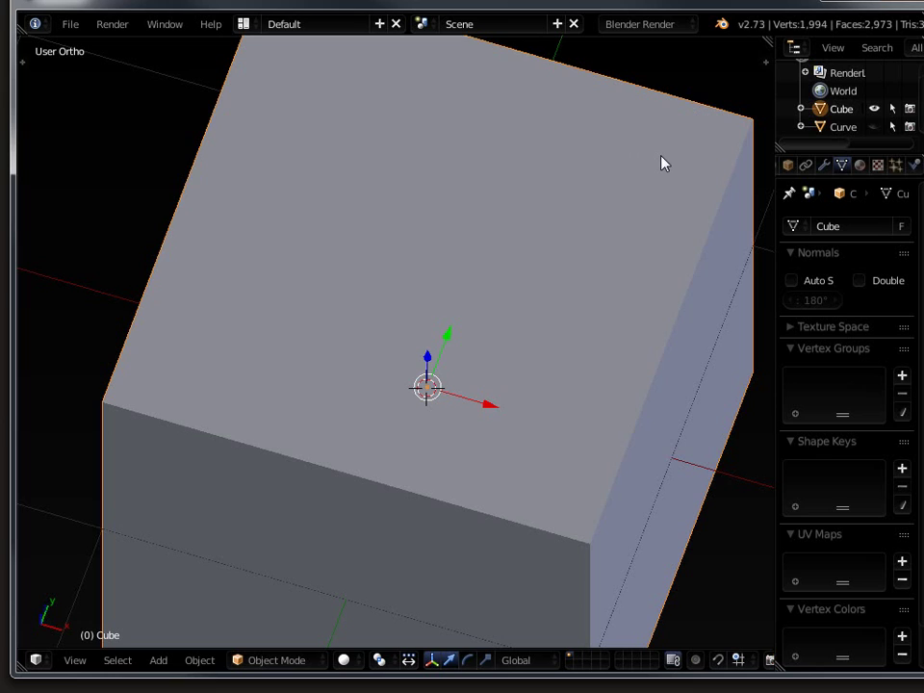
pyautogui.scroll(-3, 878, 171)
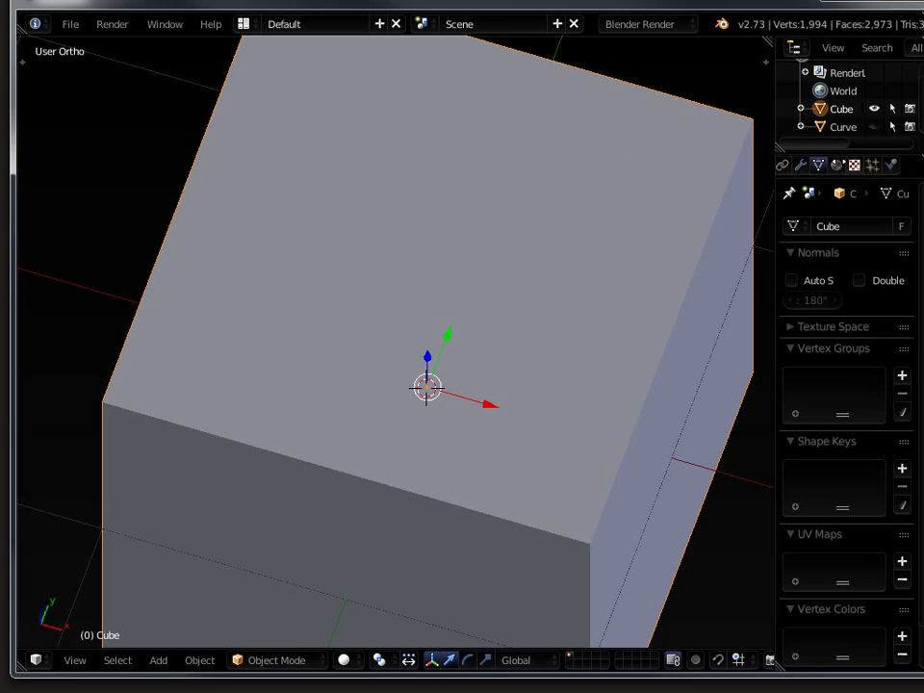
pyautogui.scroll(3, 879, 171)
pyautogui.click(821, 165)
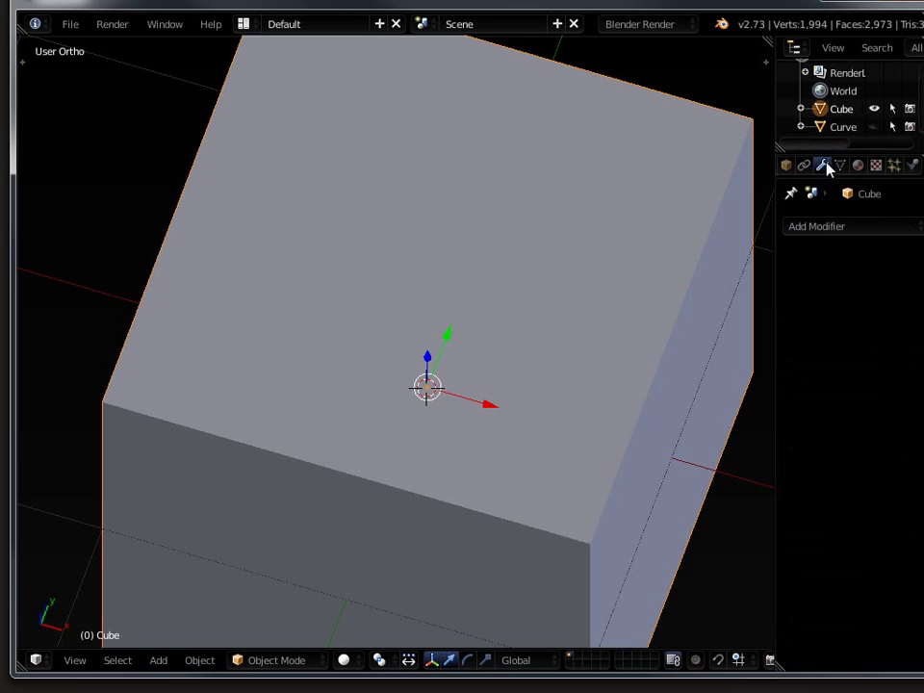
# Add an Intersect Boolean modifier to the cube and list its candidate objects.
pyautogui.click(828, 227)
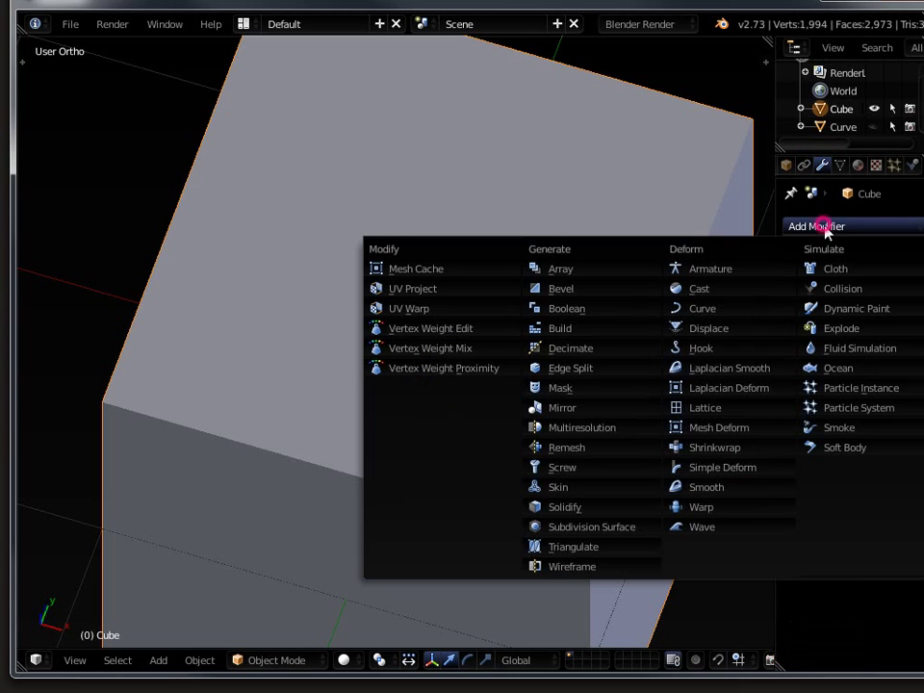
pyautogui.click(568, 308)
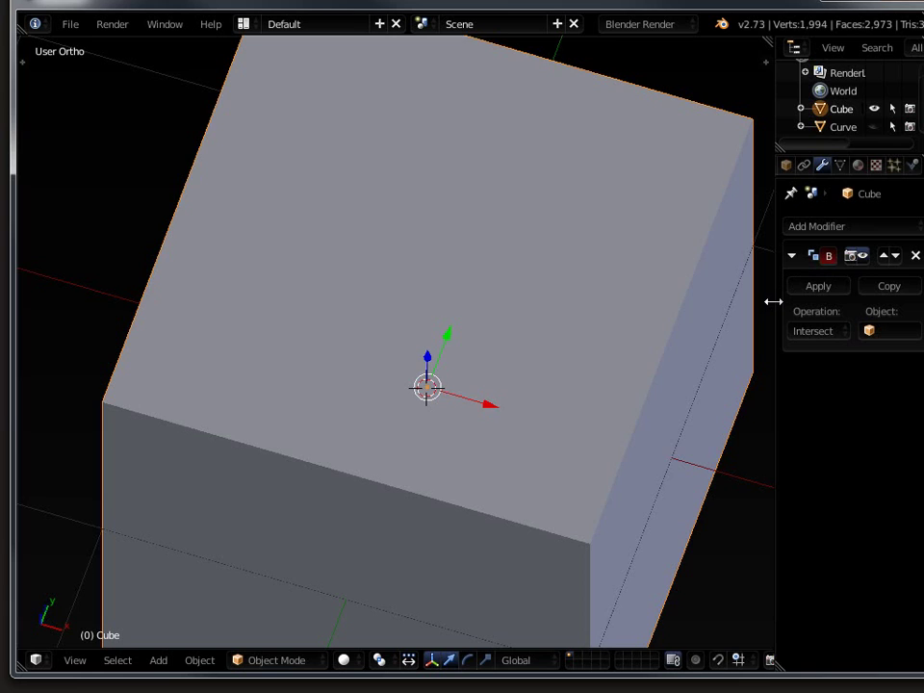
pyautogui.moveTo(774, 301); pyautogui.dragTo(678, 288)
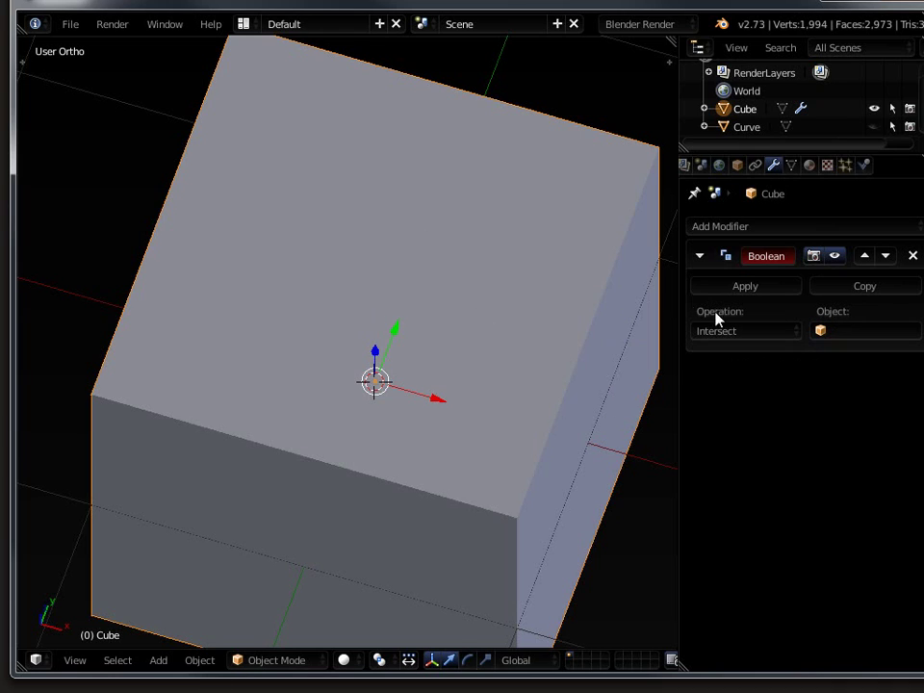
pyautogui.click(841, 330)
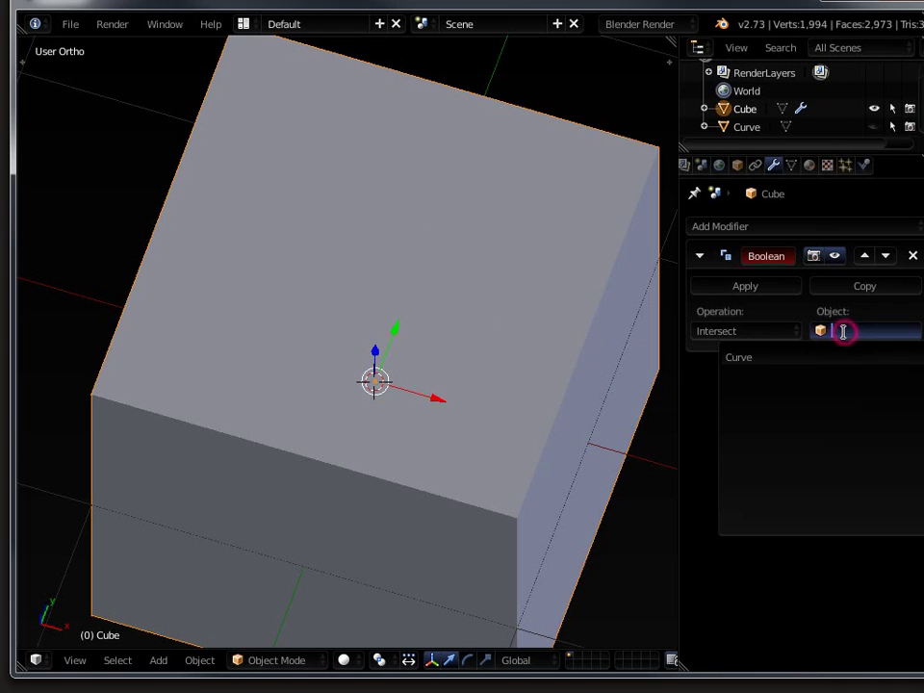
# Choose Curve as the Boolean object and orbit to inspect the carved Haven lettering.
pyautogui.click(751, 358)
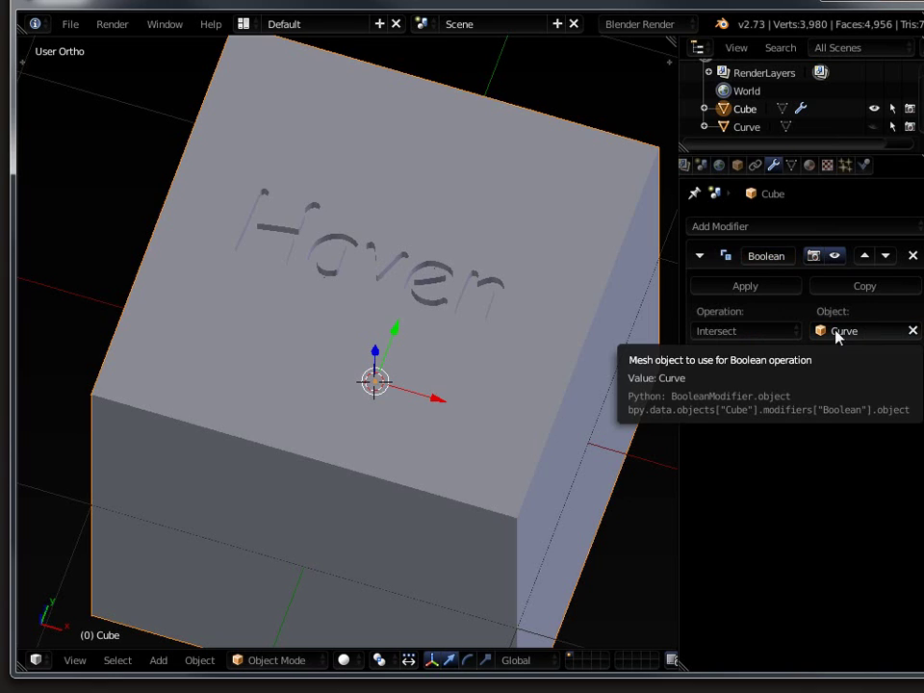
pyautogui.moveTo(354, 347); pyautogui.dragTo(682, 347, button='middle')
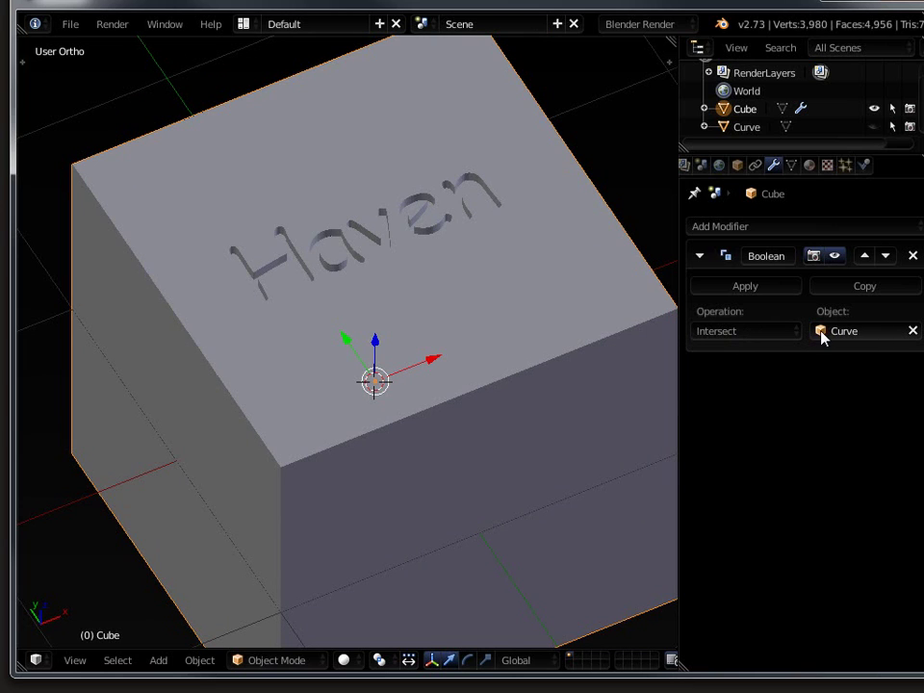
pyautogui.moveTo(435, 240); pyautogui.dragTo(419, 219, button='middle')
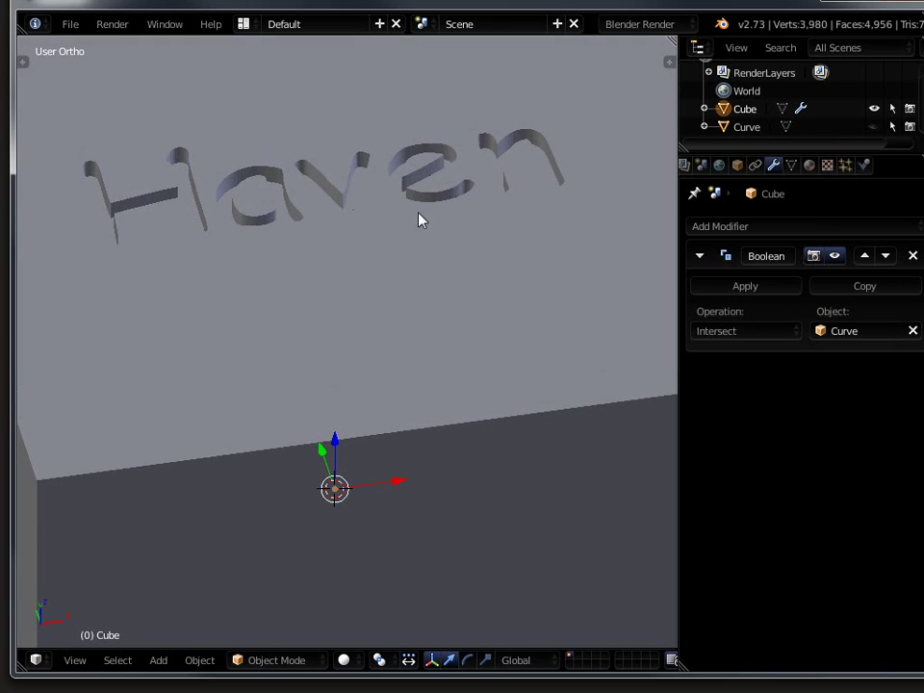
pyautogui.click(746, 127)
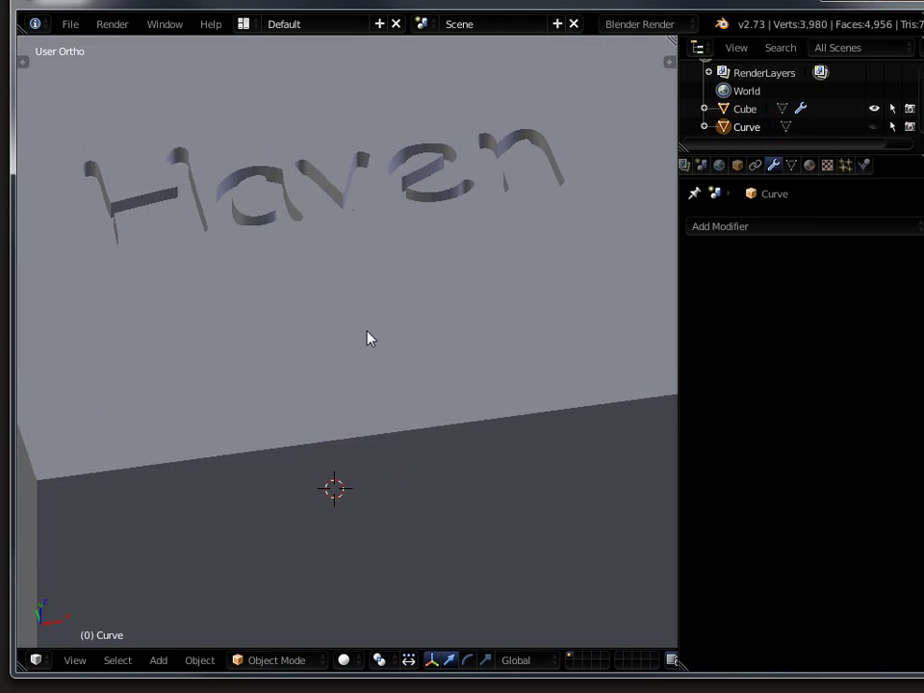
pyautogui.press('z')
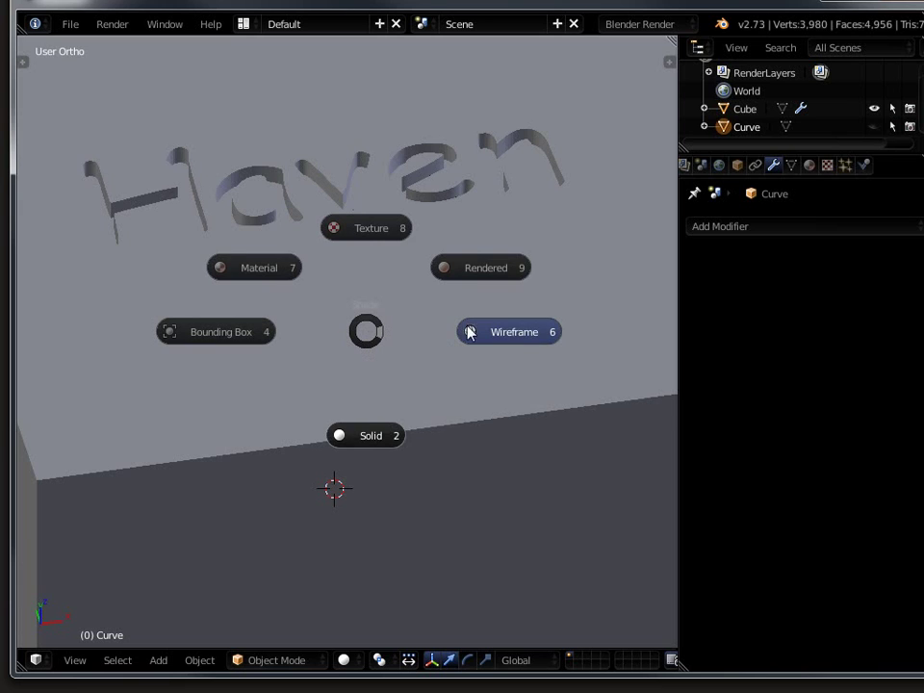
pyautogui.click(742, 135)
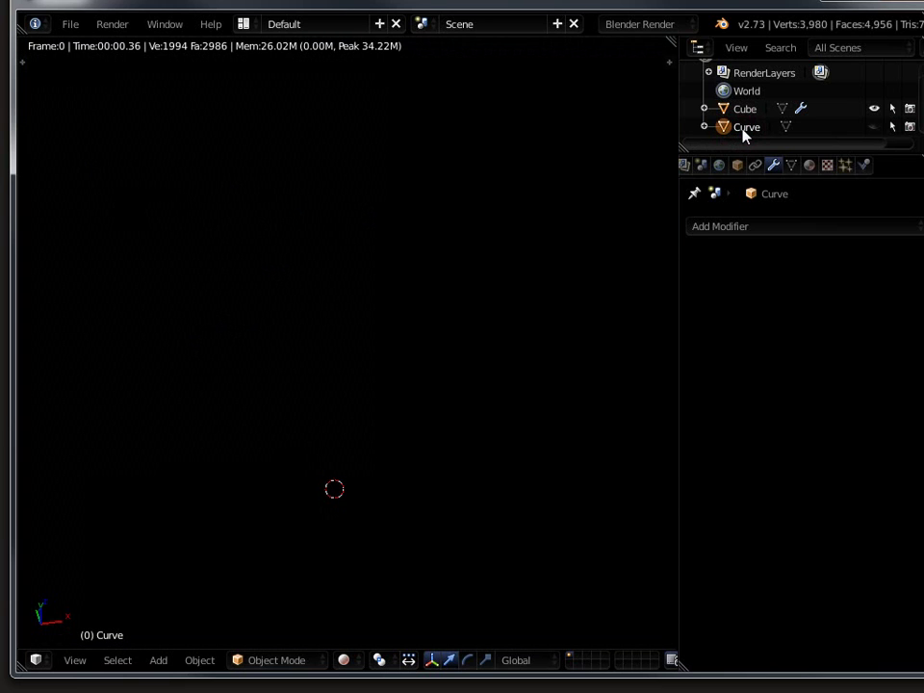
pyautogui.press('z')
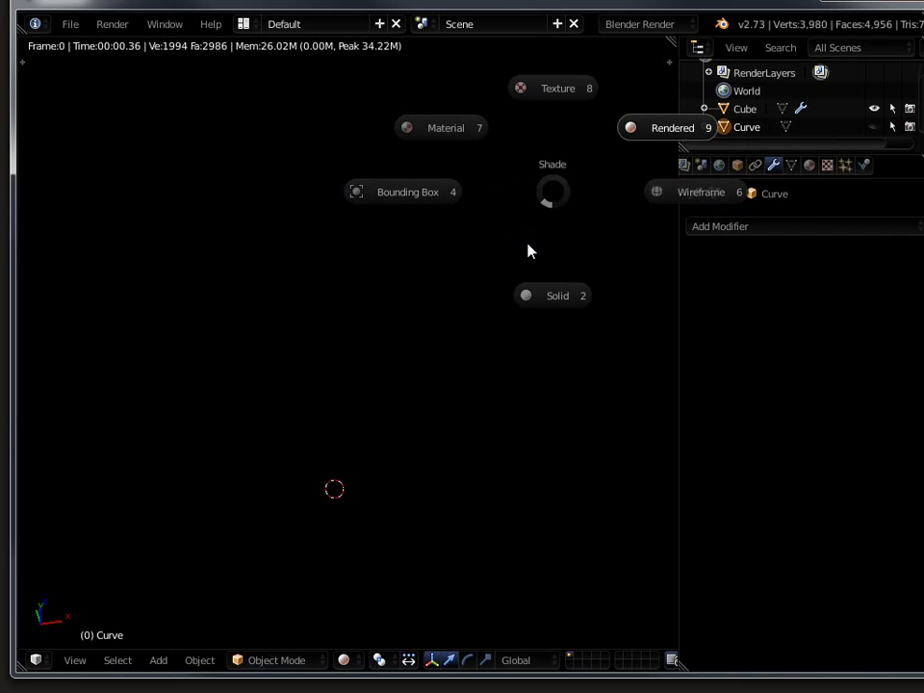
pyautogui.press('Escape')
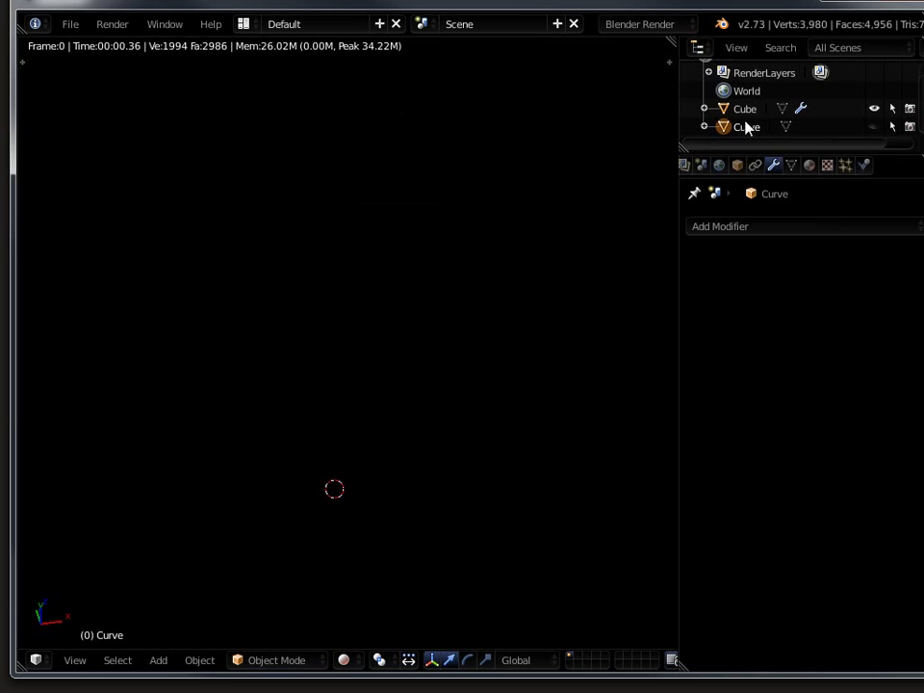
pyautogui.scroll(-8, 450, 410)
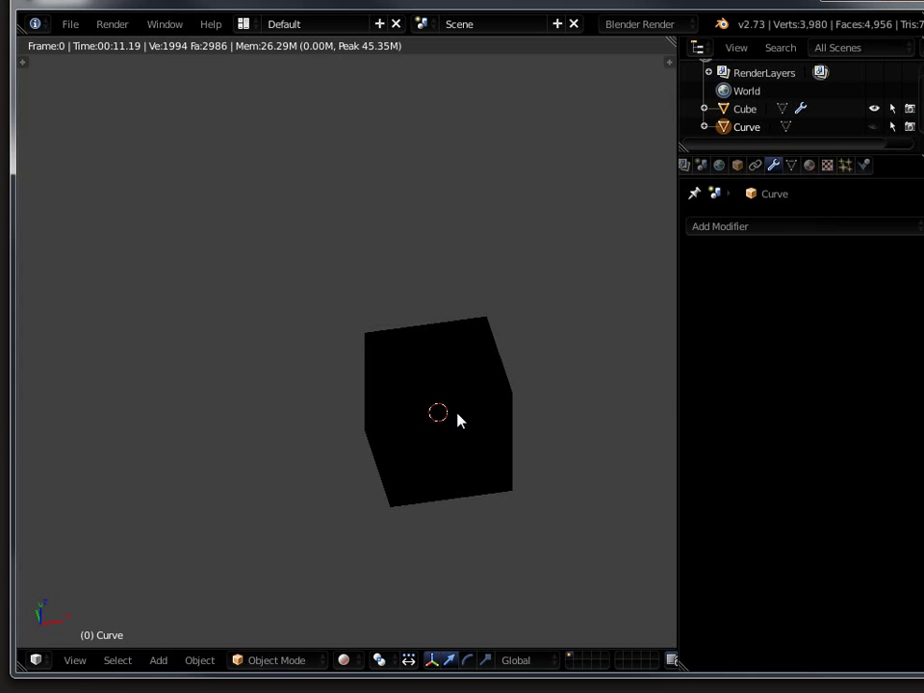
pyautogui.hotkey('shift', 'z')
pyautogui.moveTo(458, 421)
pyautogui.mouseDown(button='middle')
pyautogui.moveTo(439, 439)
pyautogui.moveTo(460, 427)
pyautogui.moveTo(423, 417)
pyautogui.moveTo(449, 379)
pyautogui.moveTo(438, 356)
pyautogui.mouseUp(button='middle')
pyautogui.scroll(2, 460, 428)
pyautogui.scroll(5, 460, 427)
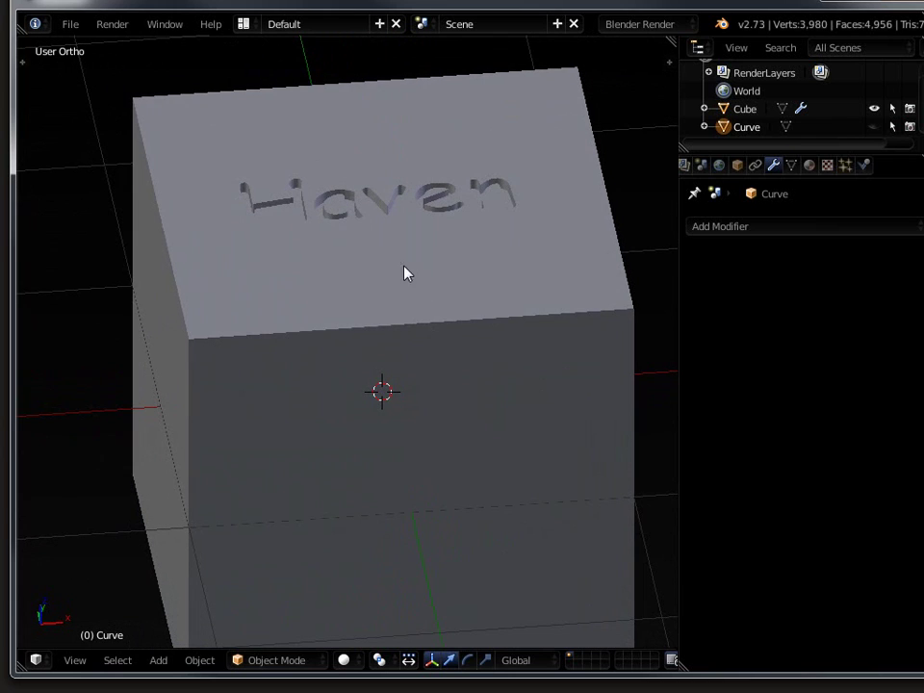
# Select the Curve object and drag it down along Z into the cube.
pyautogui.rightClick(751, 132)
pyautogui.click(677, 68)
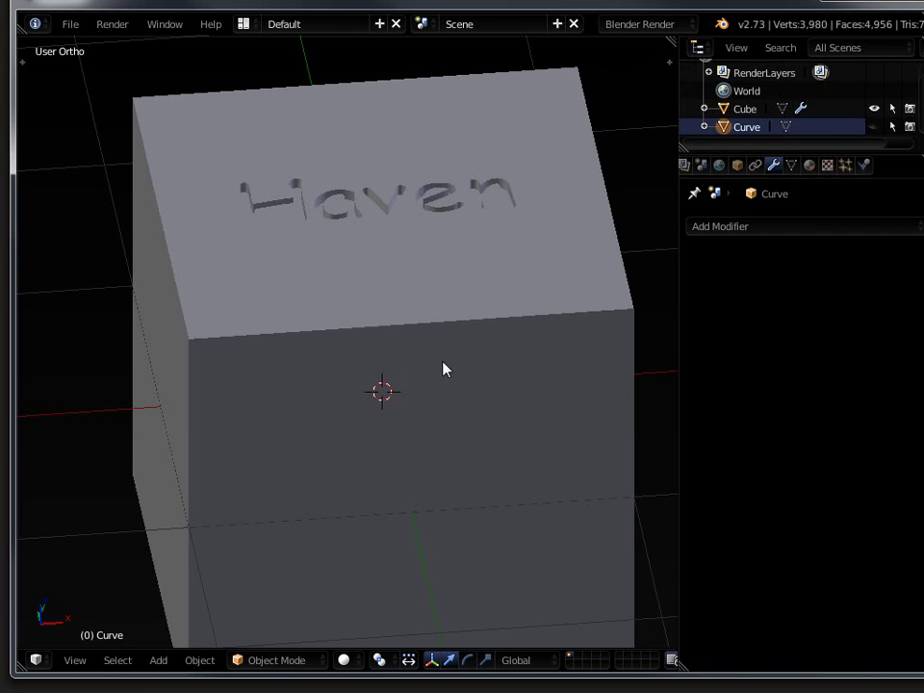
pyautogui.press('z')
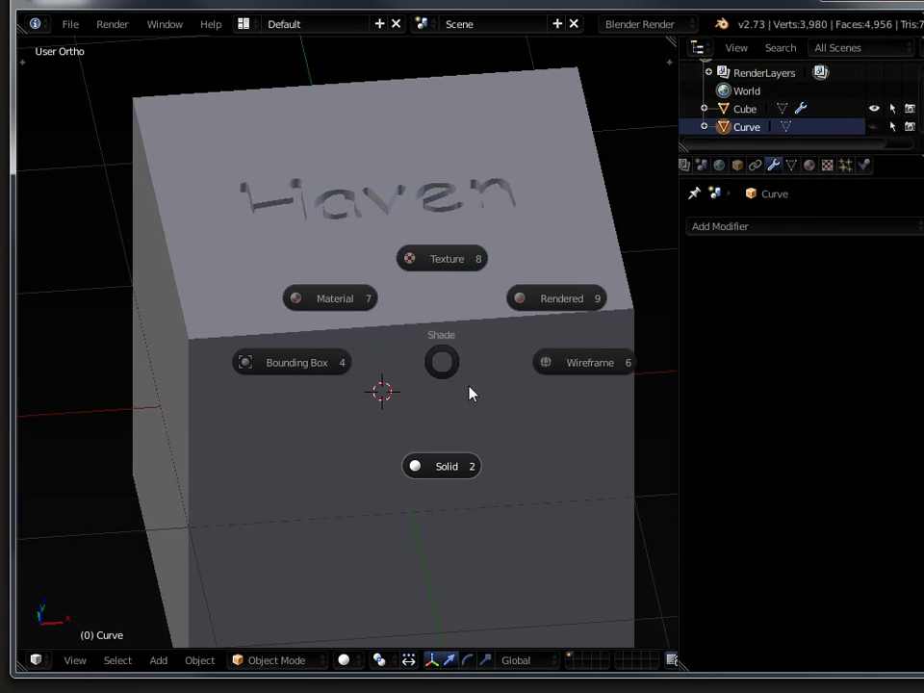
pyautogui.click(613, 154)
pyautogui.moveTo(581, 177); pyautogui.dragTo(599, 249, button='middle')
pyautogui.scroll(3, 472, 238)
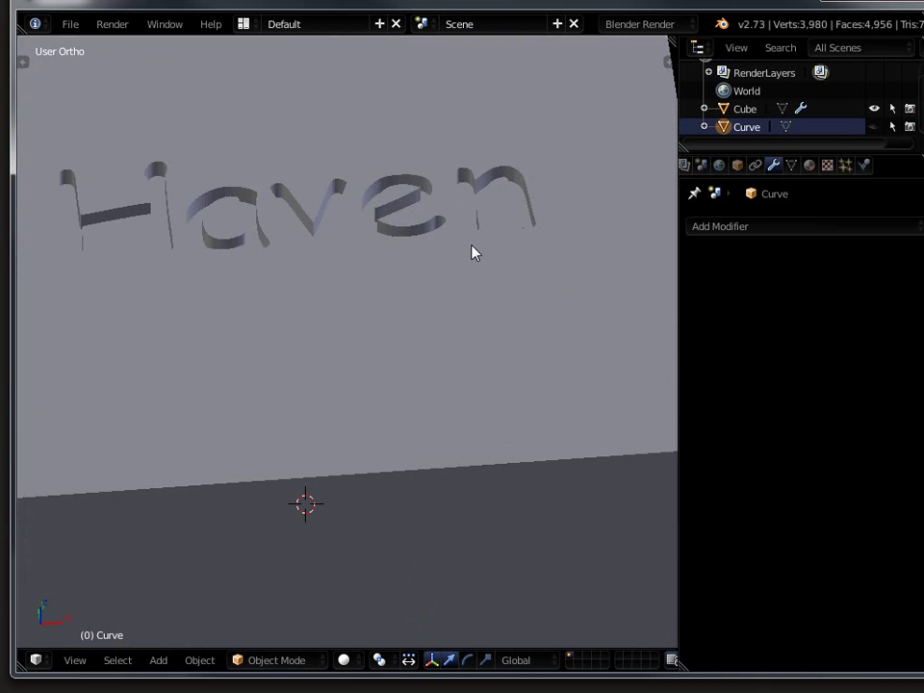
pyautogui.moveTo(461, 250); pyautogui.dragTo(377, 224, button='middle')
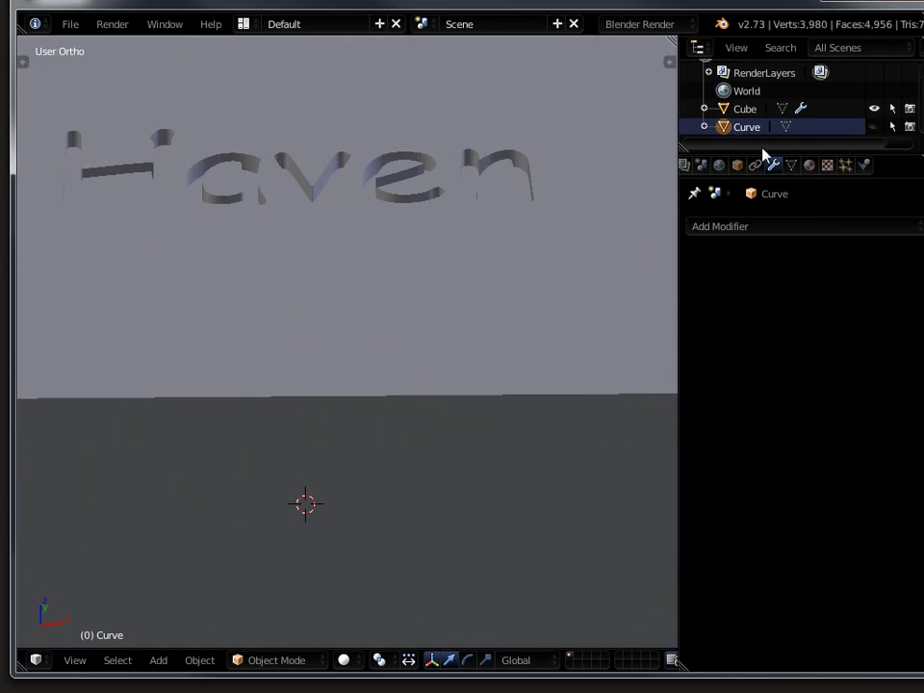
pyautogui.click(869, 128)
pyautogui.moveTo(539, 272); pyautogui.dragTo(480, 319, button='middle')
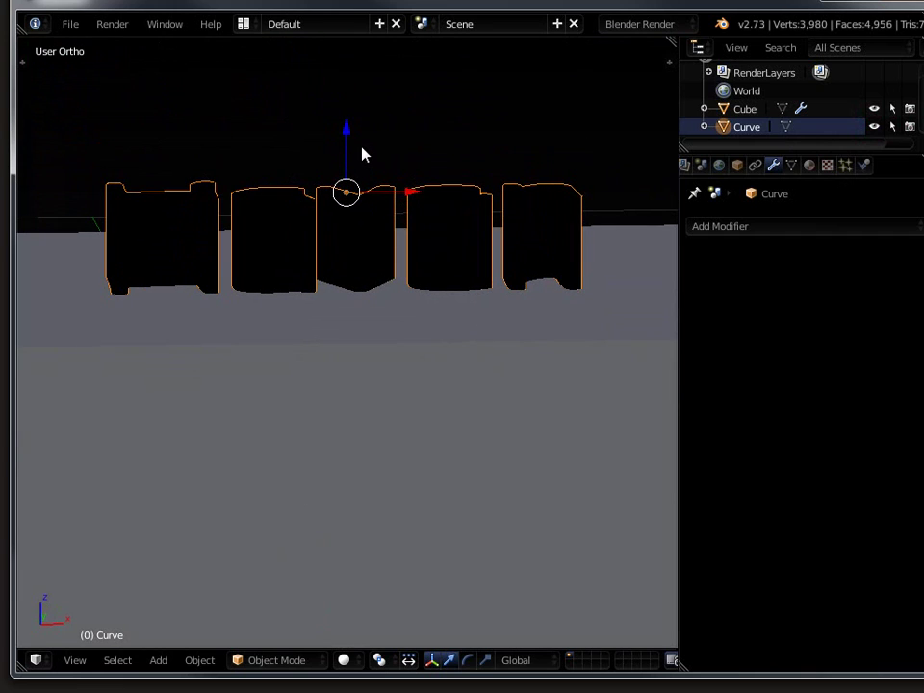
pyautogui.moveTo(348, 137); pyautogui.dragTo(350, 187)
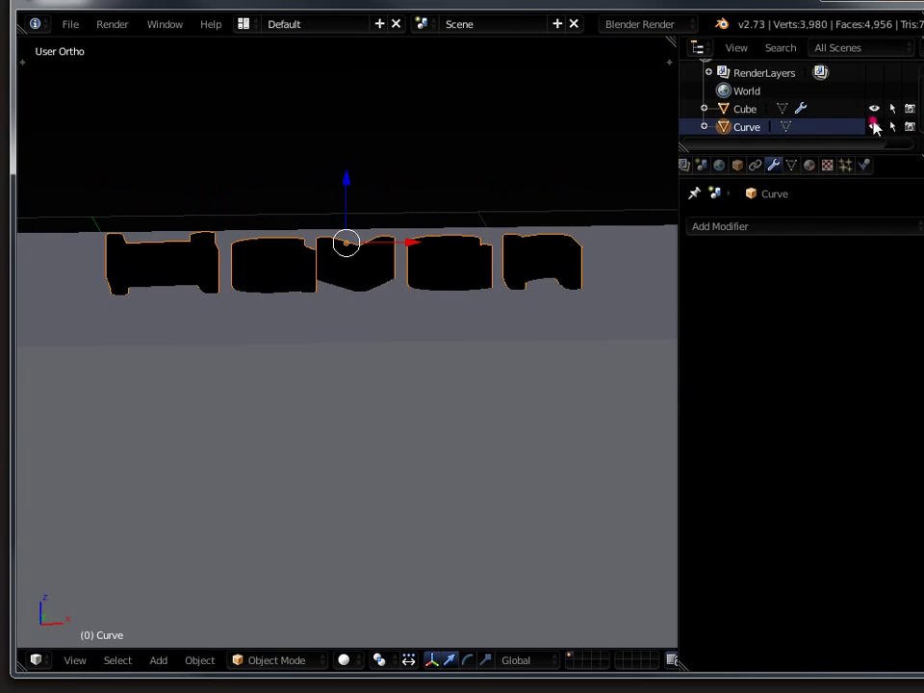
# Hide the text to check the cut, then nudge it back up along Z.
pyautogui.click(873, 126)
pyautogui.moveTo(578, 341); pyautogui.dragTo(363, 293, button='middle')
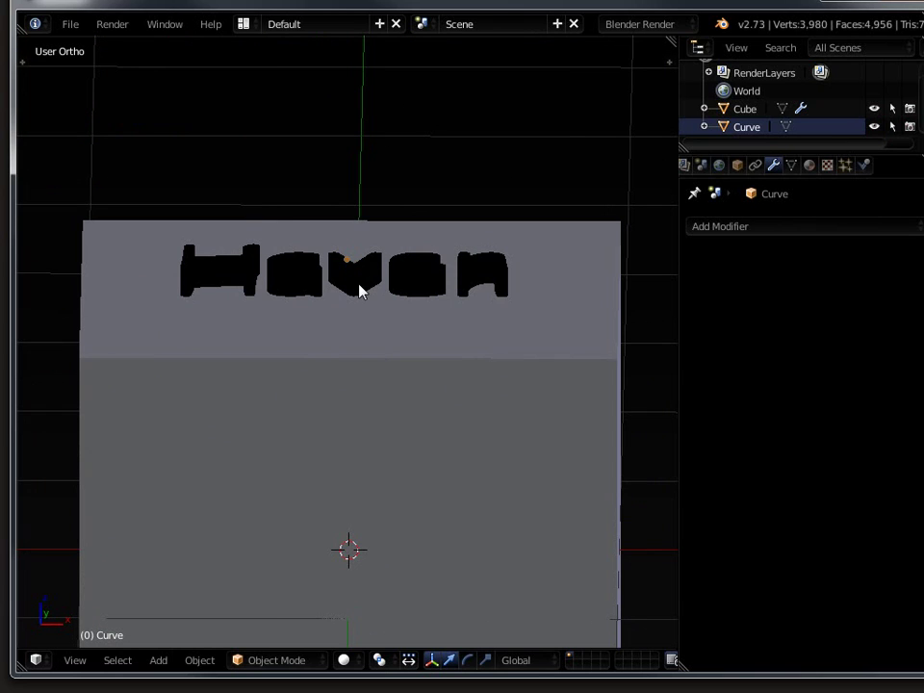
pyautogui.press('z')
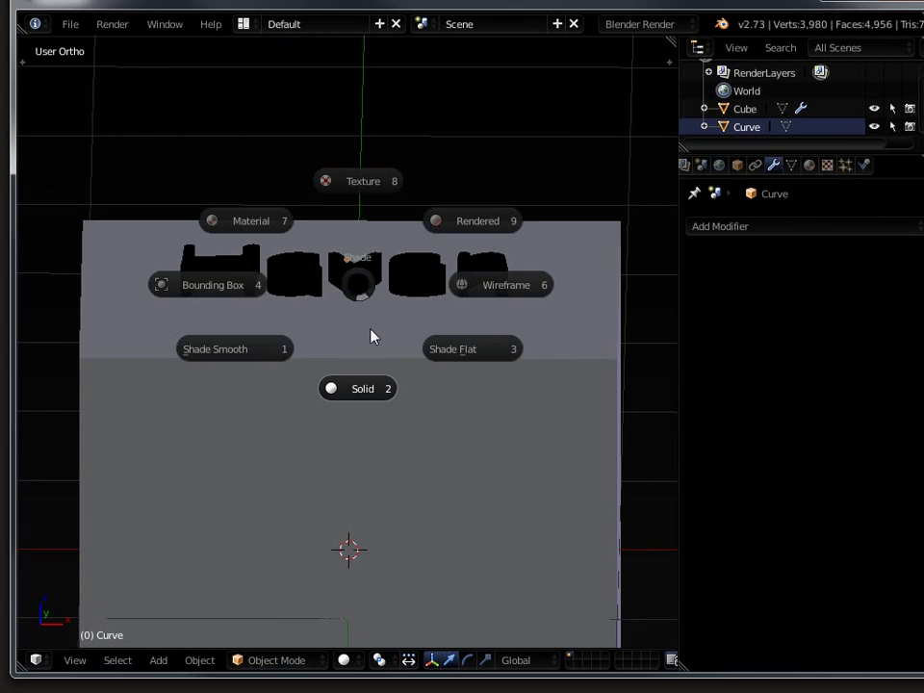
pyautogui.rightClick(414, 281)
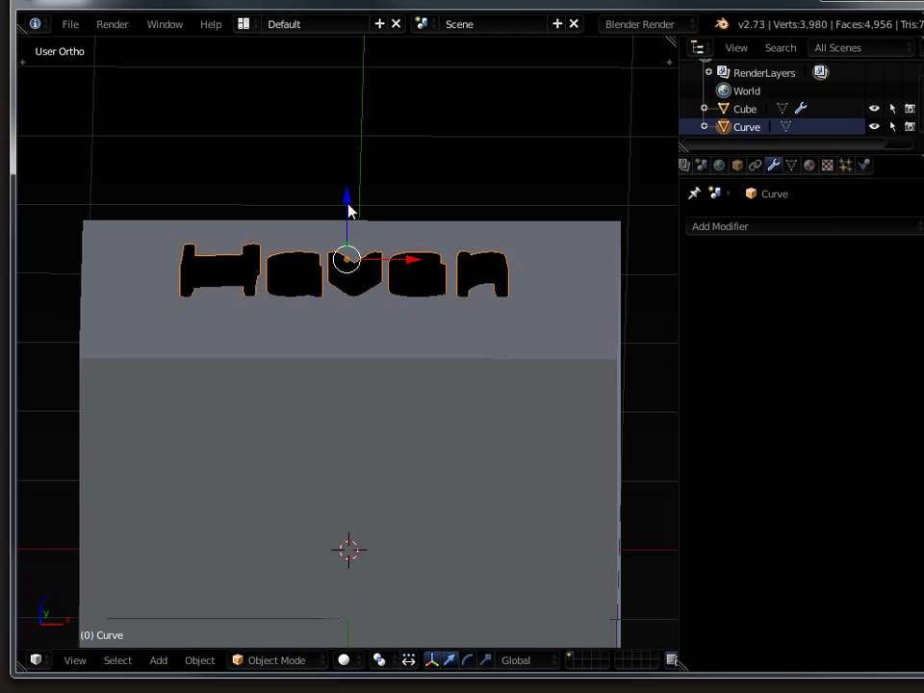
pyautogui.moveTo(348, 195); pyautogui.dragTo(343, 171)
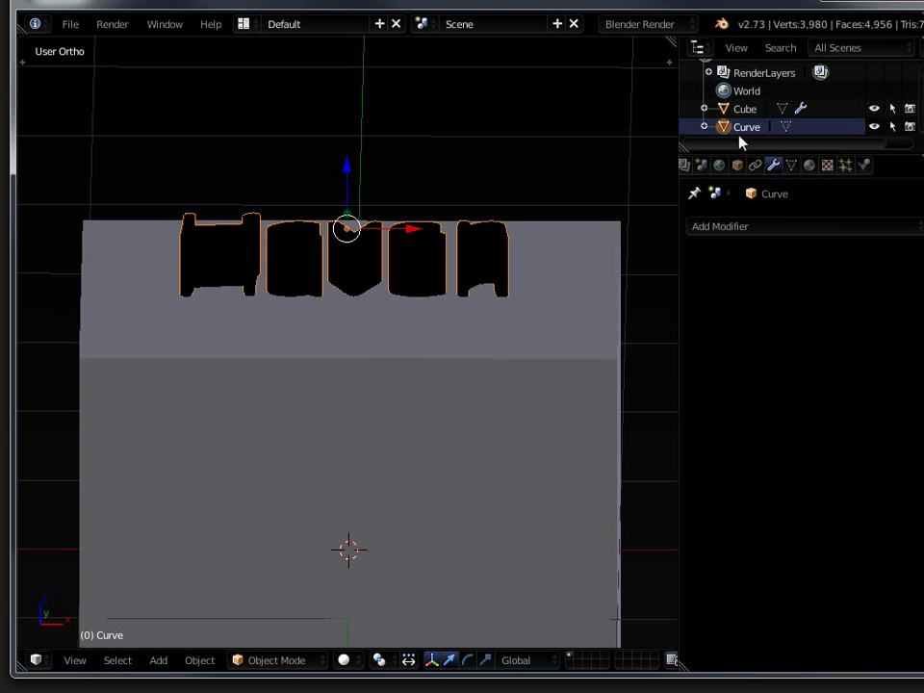
# Hide the Curve object and orbit close to inspect the recessed Haven engraving.
pyautogui.click(874, 127)
pyautogui.scroll(5, 511, 284)
pyautogui.moveTo(484, 327); pyautogui.dragTo(544, 315, button='middle')
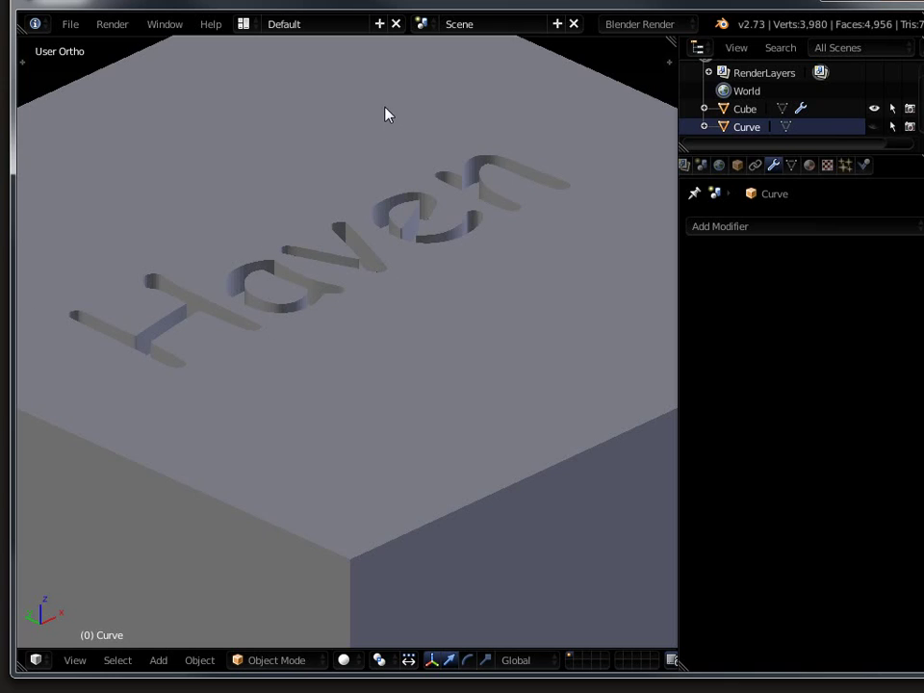
pyautogui.moveTo(445, 365); pyautogui.dragTo(137, 339, button='middle')
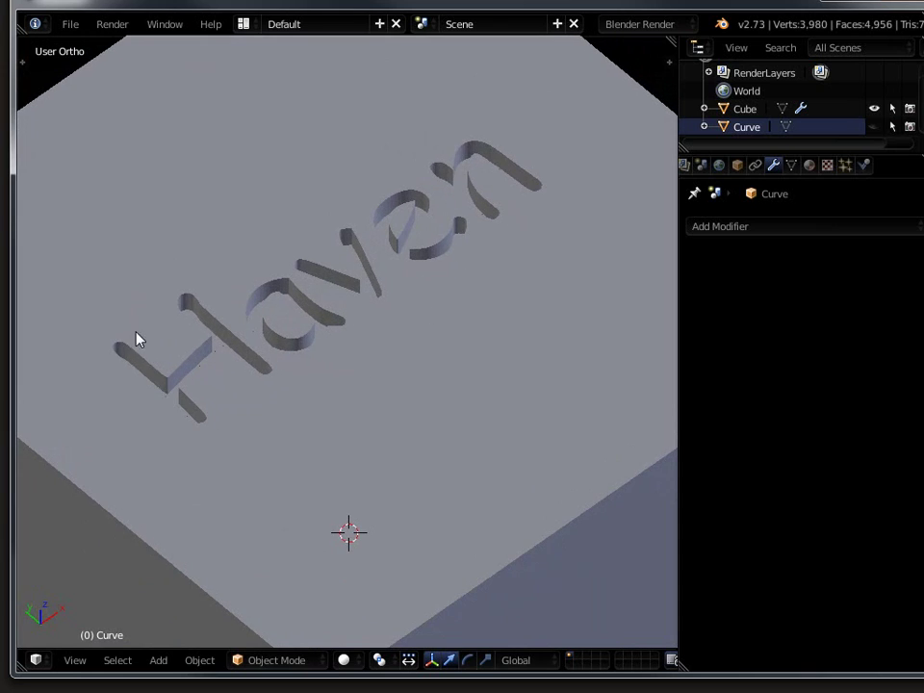
pyautogui.moveTo(416, 400); pyautogui.dragTo(385, 384, button='middle')
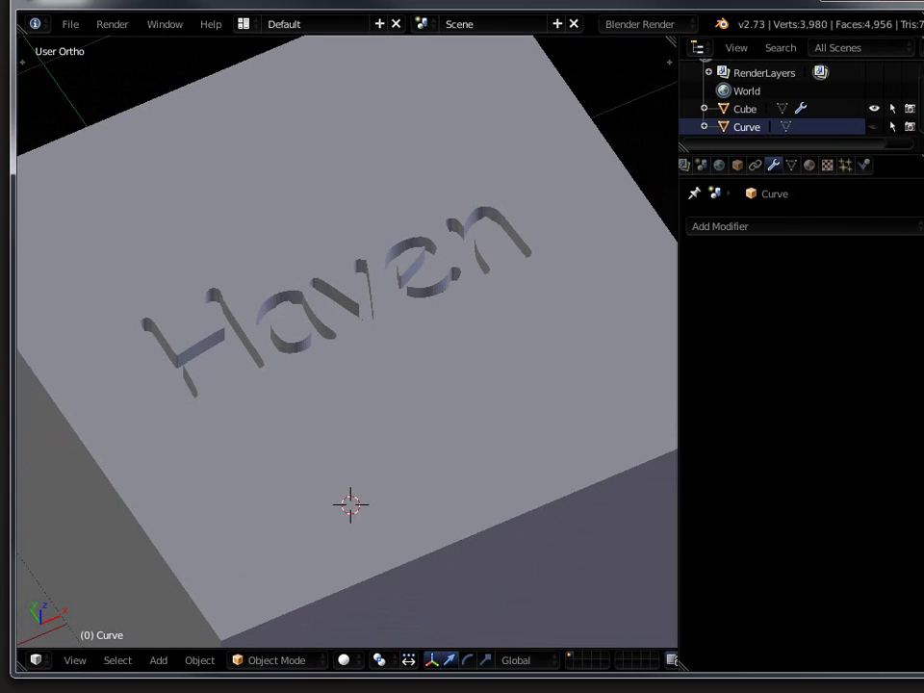